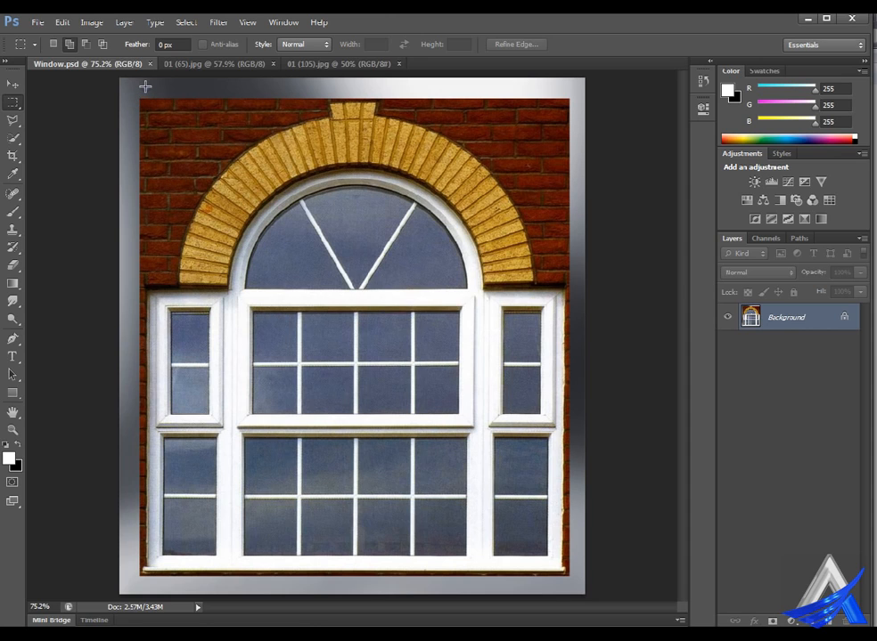
Select the window photo inside the grey border and add a layer mask that hides the border, checking the mask in isolation.
drag(149, 108, 593, 587)
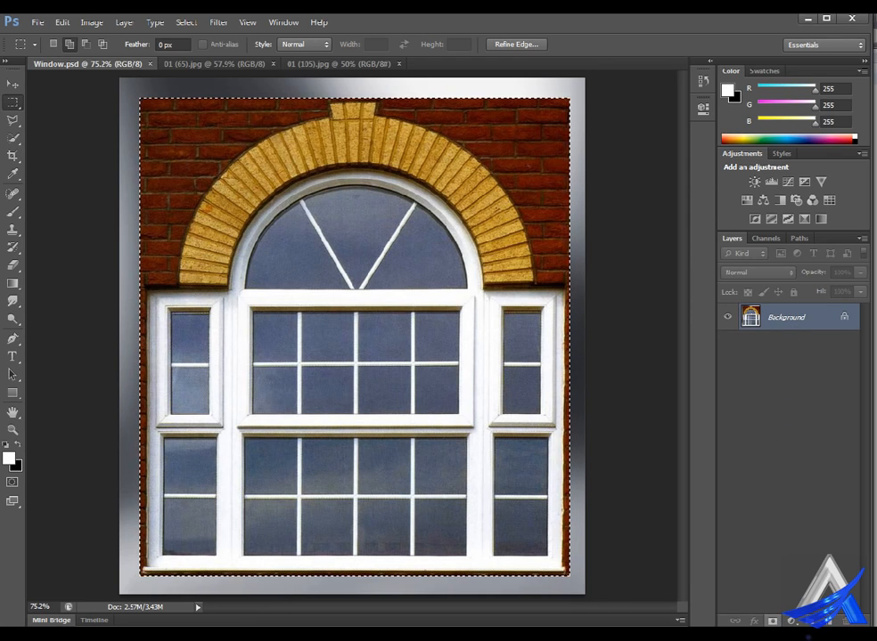
click(771, 621)
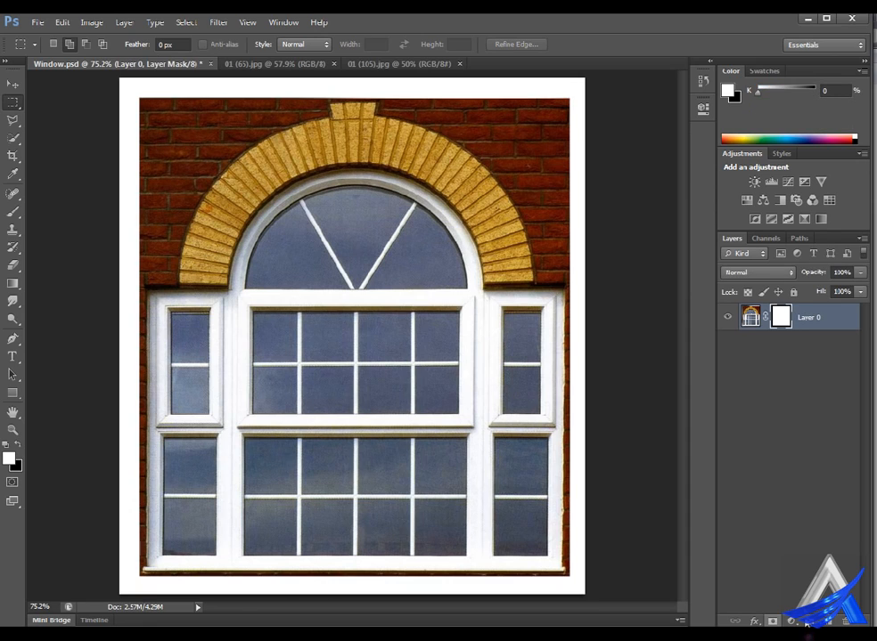
alt+click(817, 321)
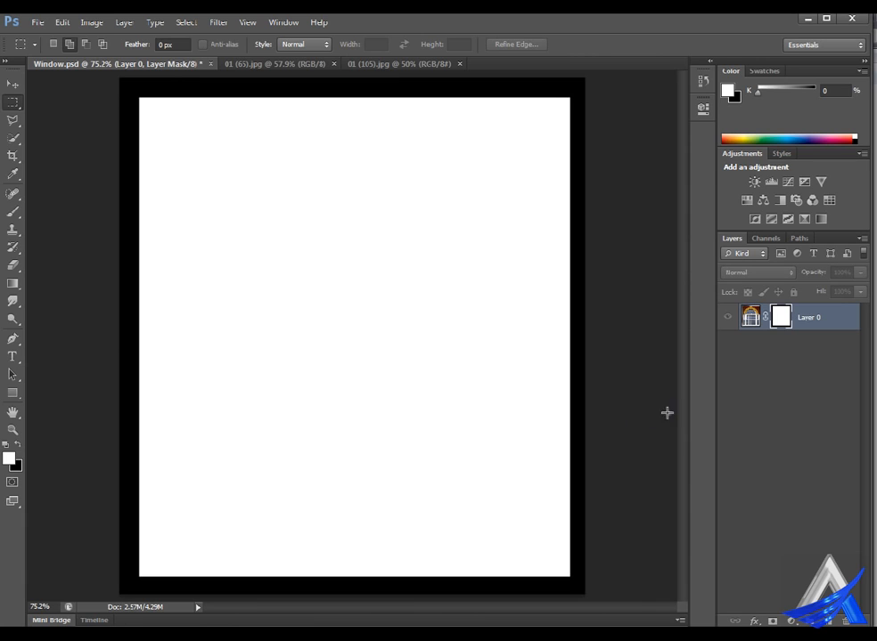
click(817, 322)
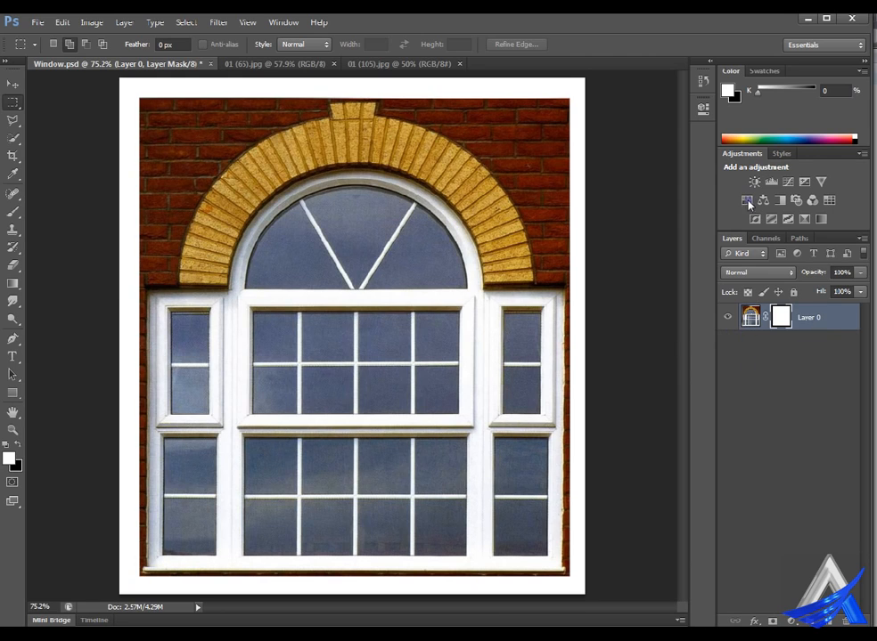
Feather the window layer's mask by 6.4 px.
click(704, 107)
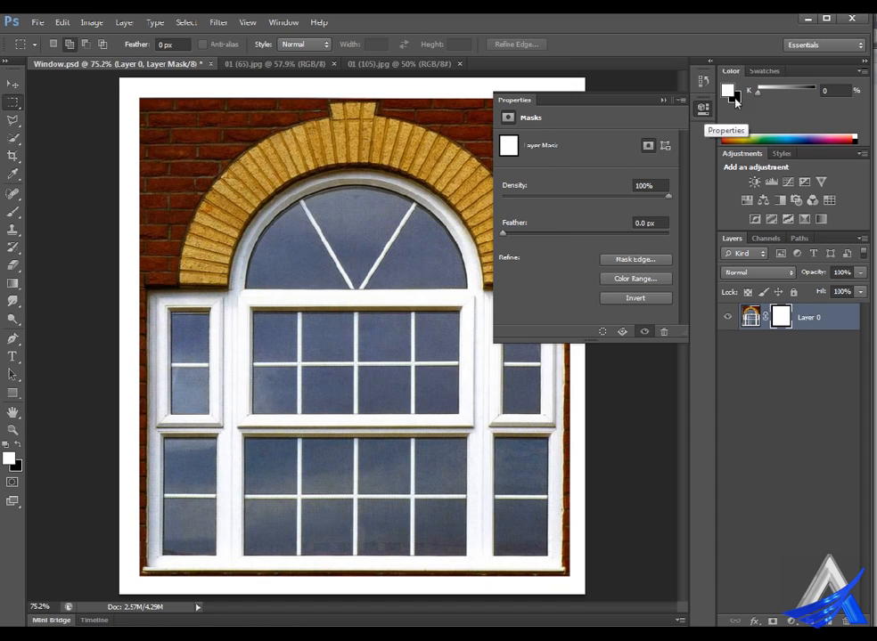
click(527, 231)
drag(527, 231, 579, 235)
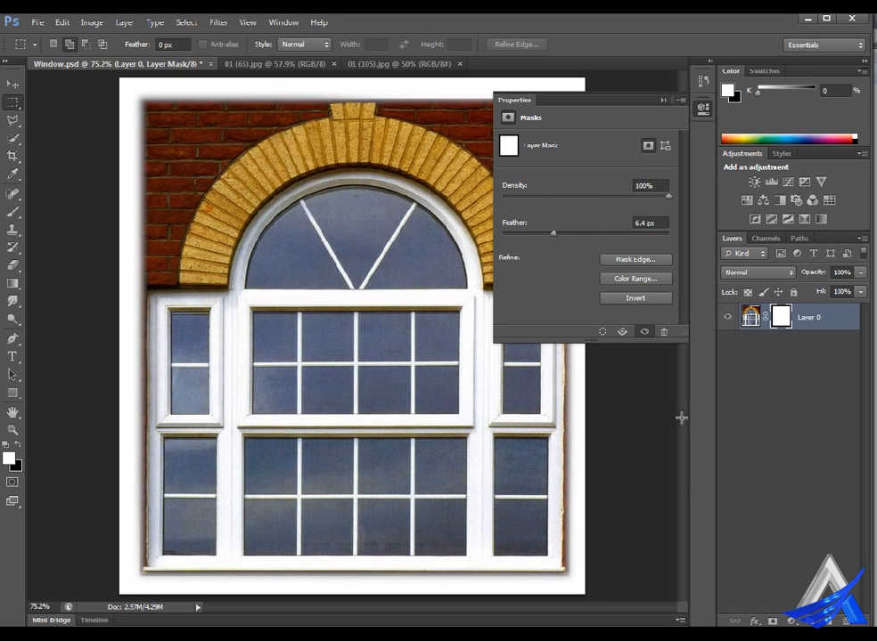
click(669, 84)
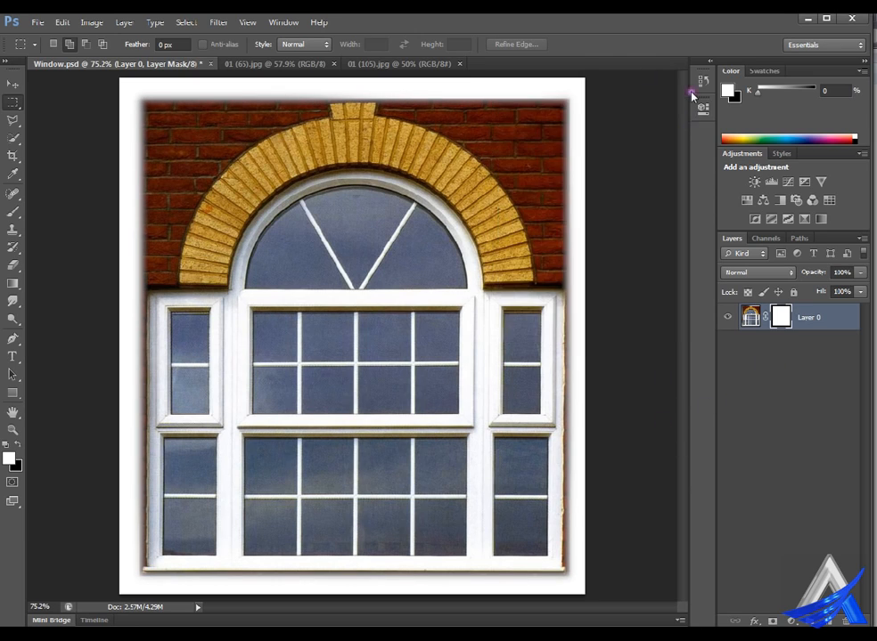
Turn on Auto-Collapse Iconic Panels and test it with the mask properties.
right_click(736, 109)
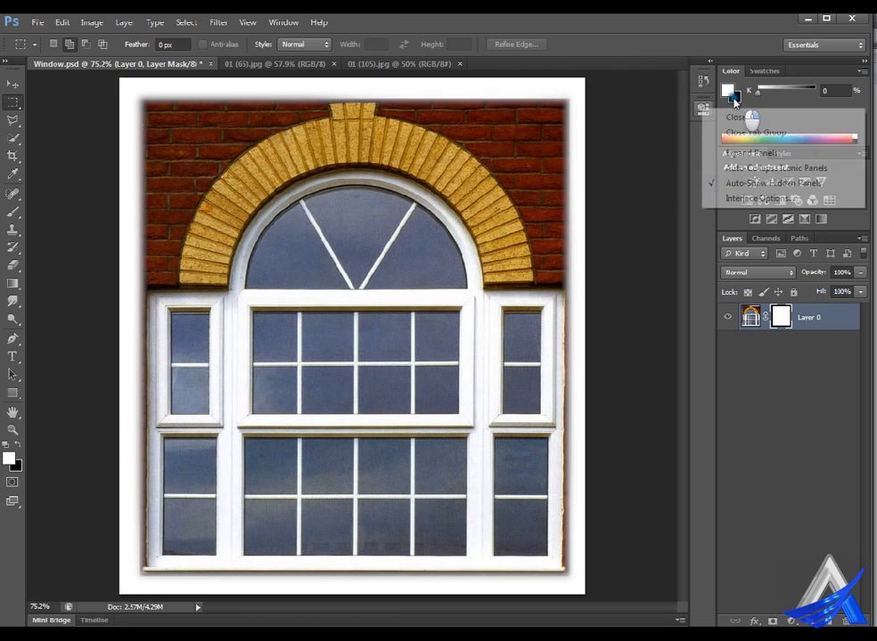
click(758, 167)
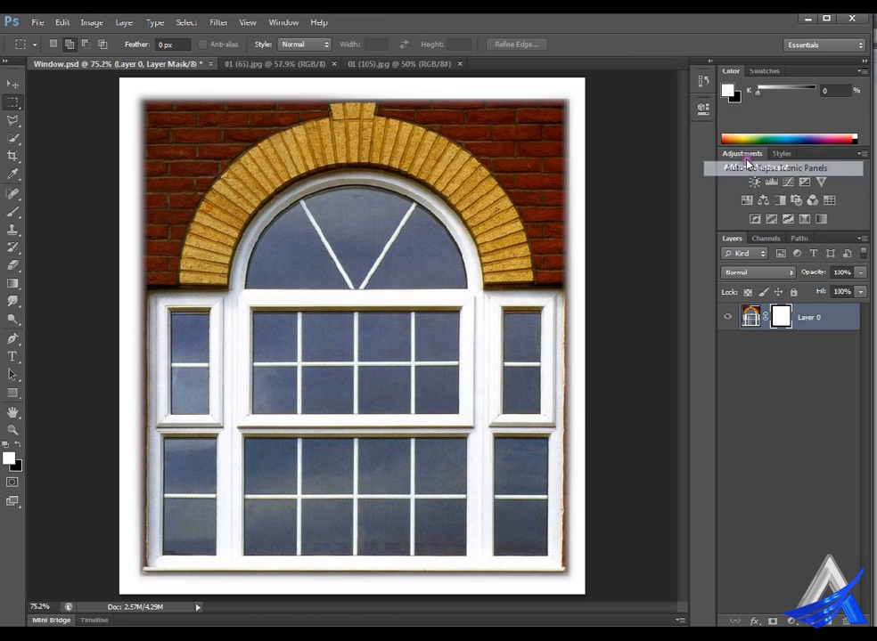
click(703, 108)
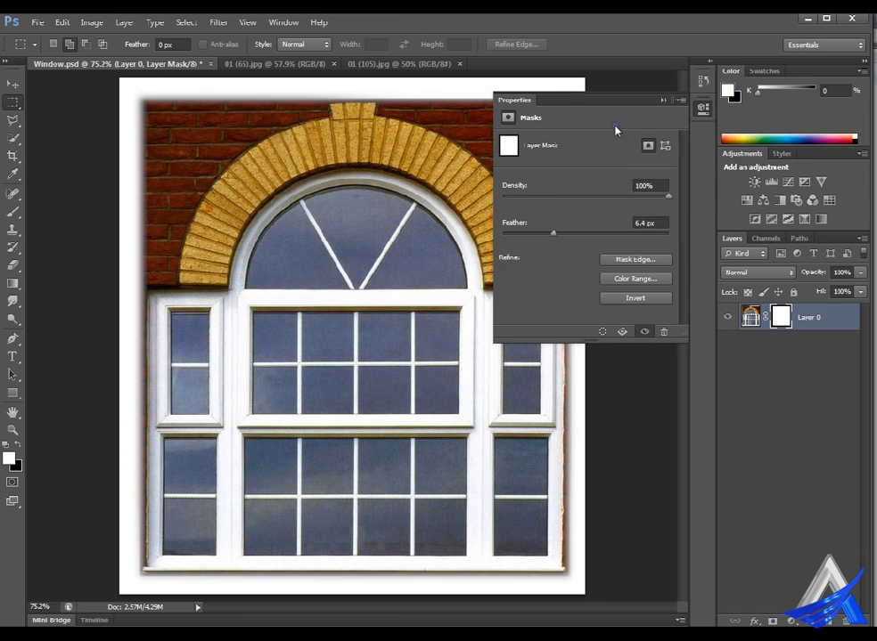
click(631, 443)
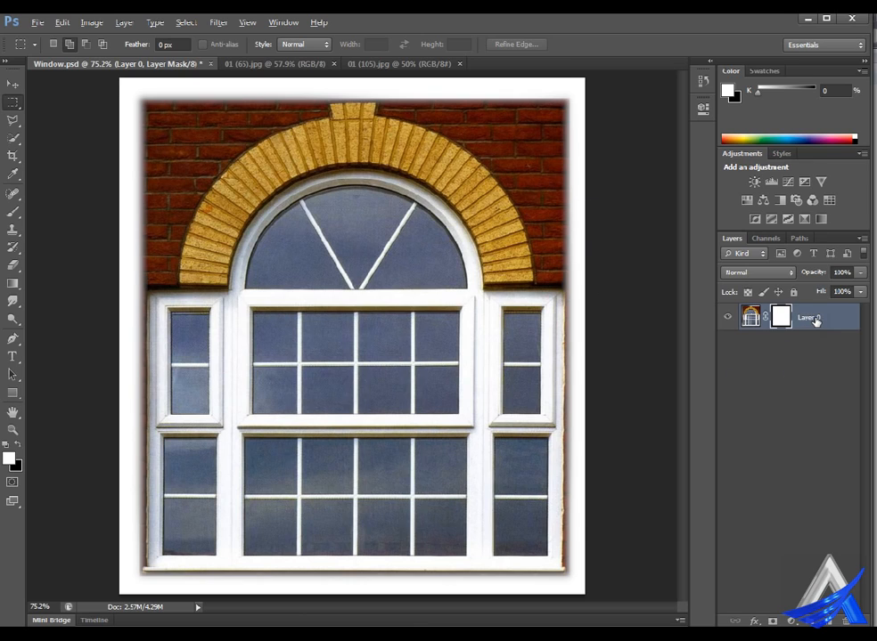
View Layer 0's mask on its own, reduce its feather to 4.7 px and return to the image view.
alt+click(782, 317)
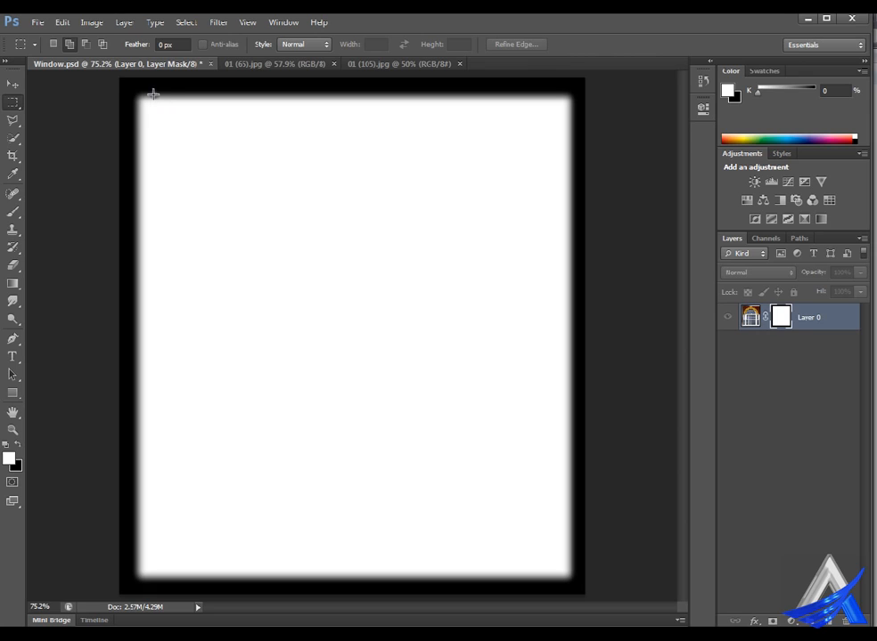
click(704, 108)
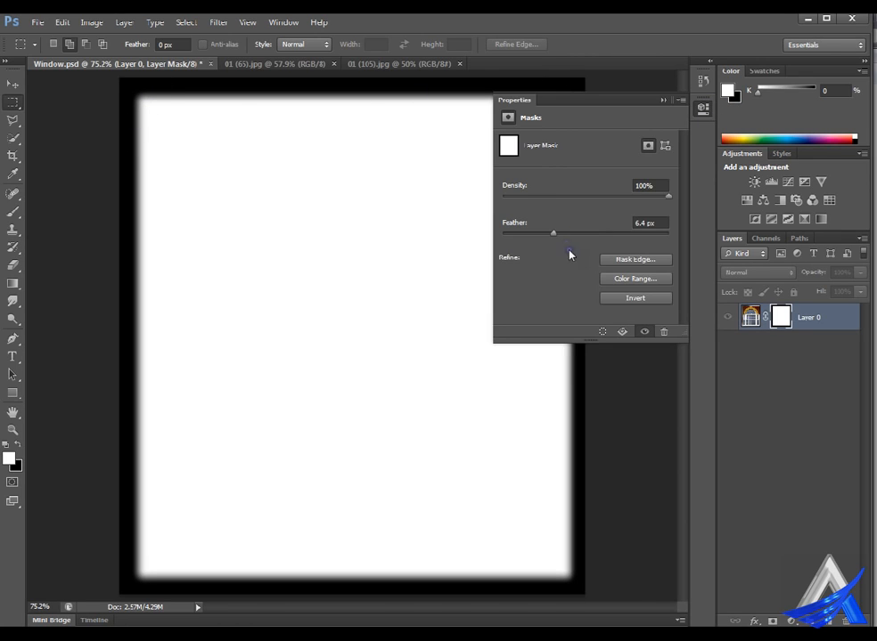
mouse_move(577, 231)
mouse_down()
mouse_move(649, 234)
mouse_move(557, 236)
mouse_move(569, 236)
mouse_up()
click(684, 397)
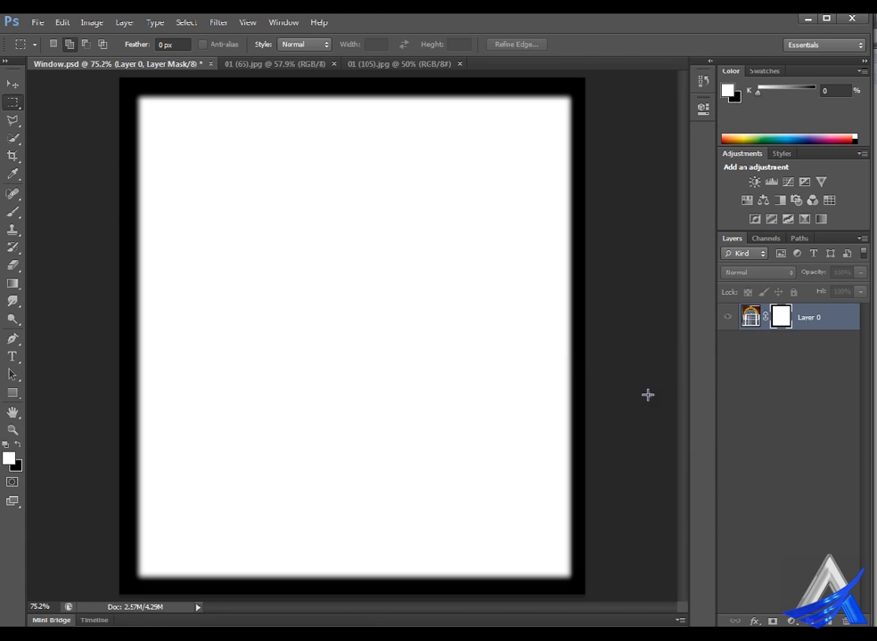
click(812, 325)
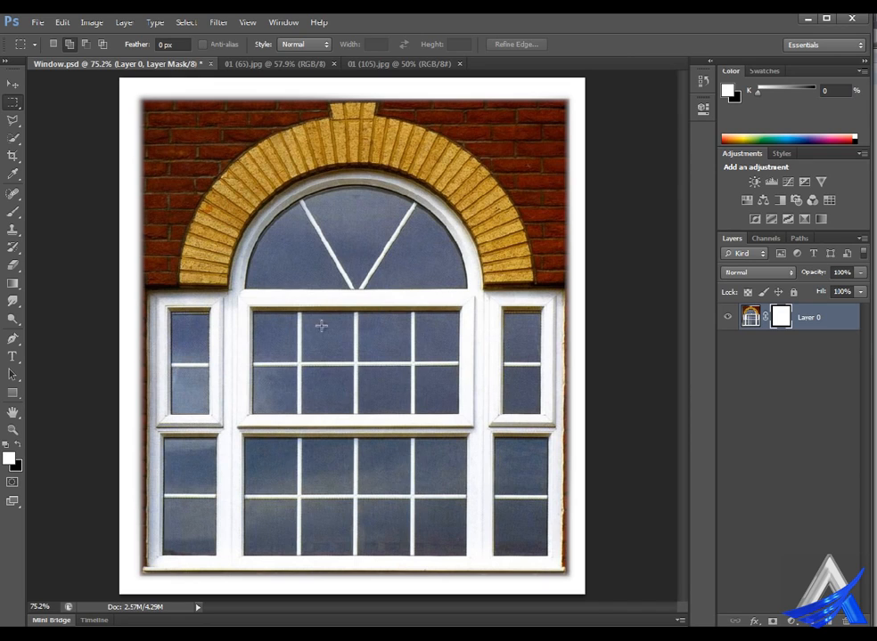
Load the saved winselect channel as a new selection of the window frame.
click(189, 19)
click(230, 263)
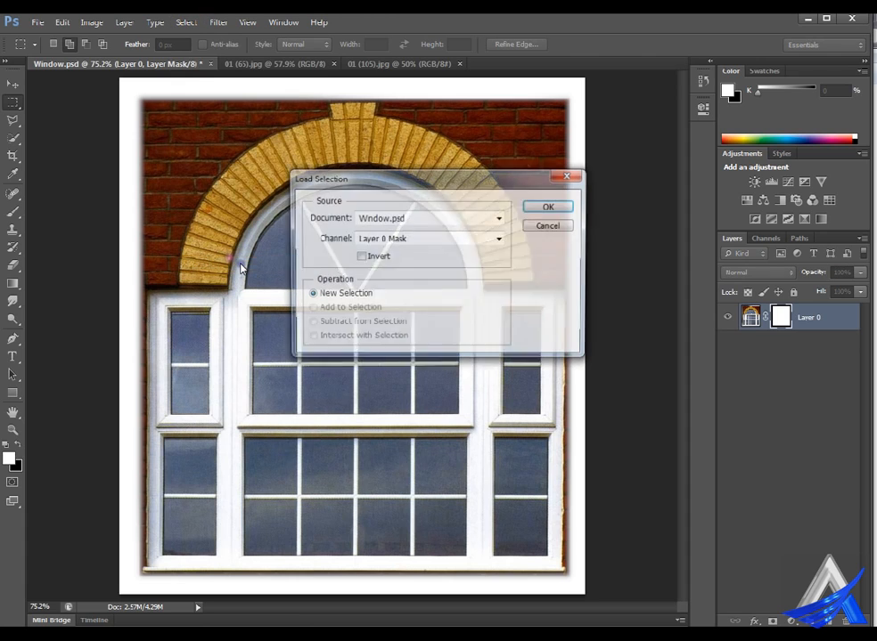
click(494, 242)
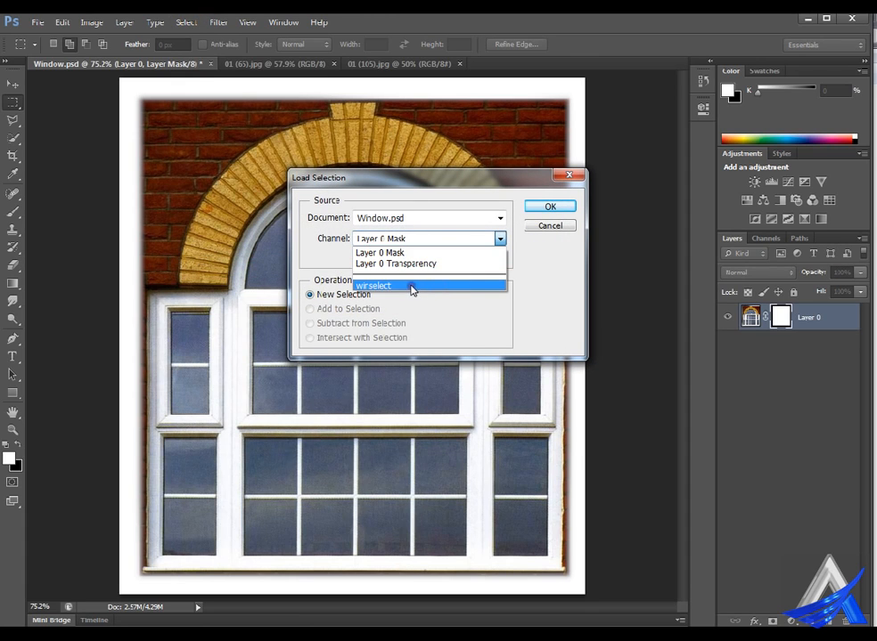
click(413, 286)
click(557, 208)
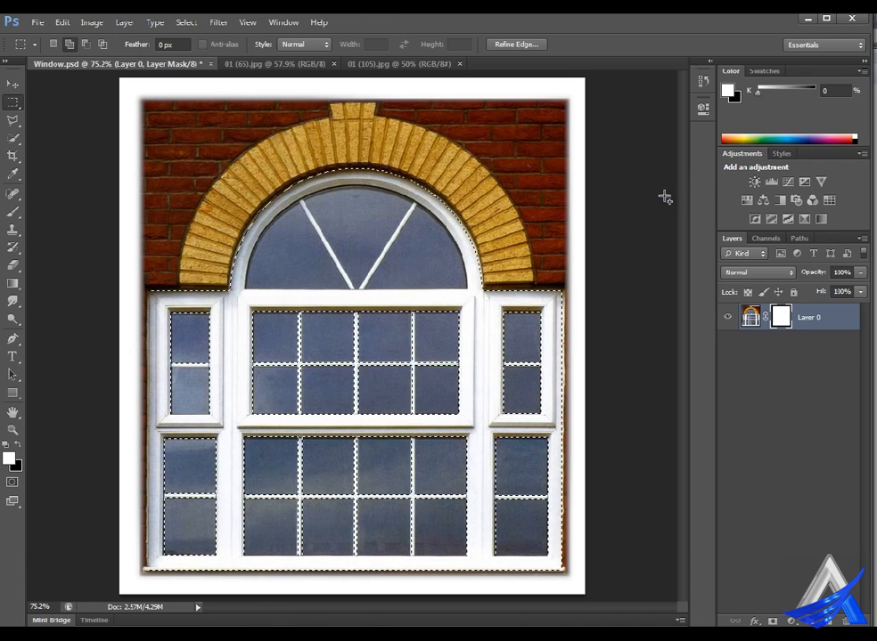
click(703, 108)
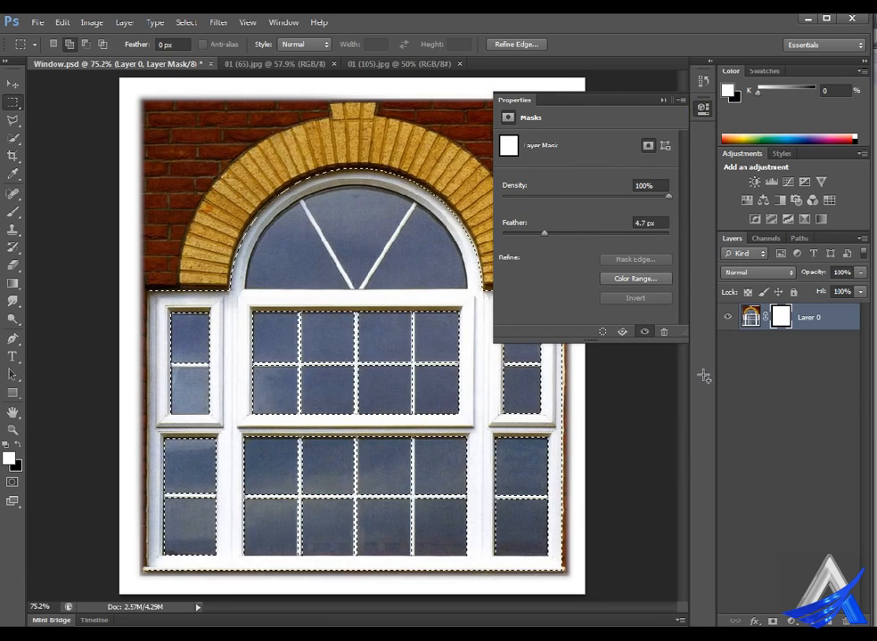
click(683, 429)
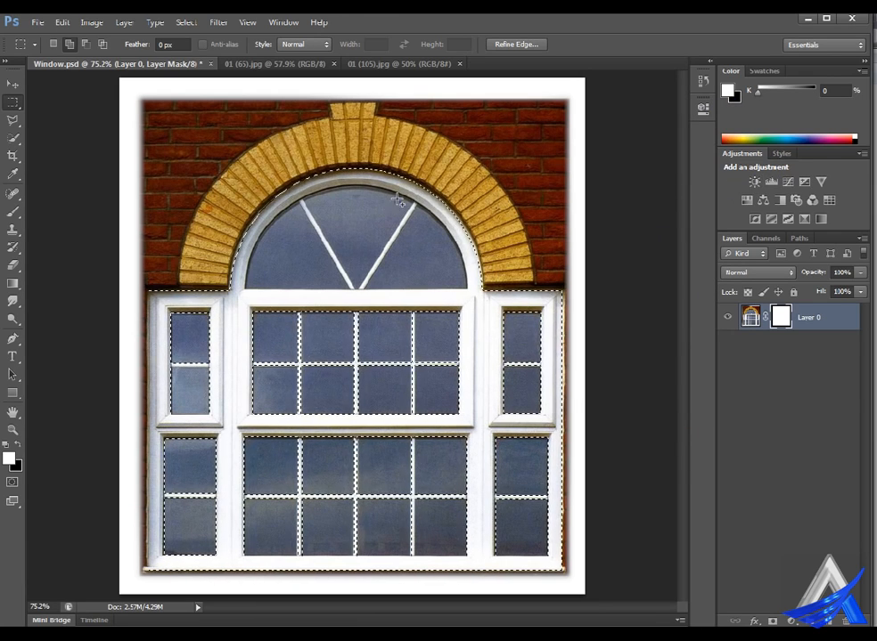
click(703, 108)
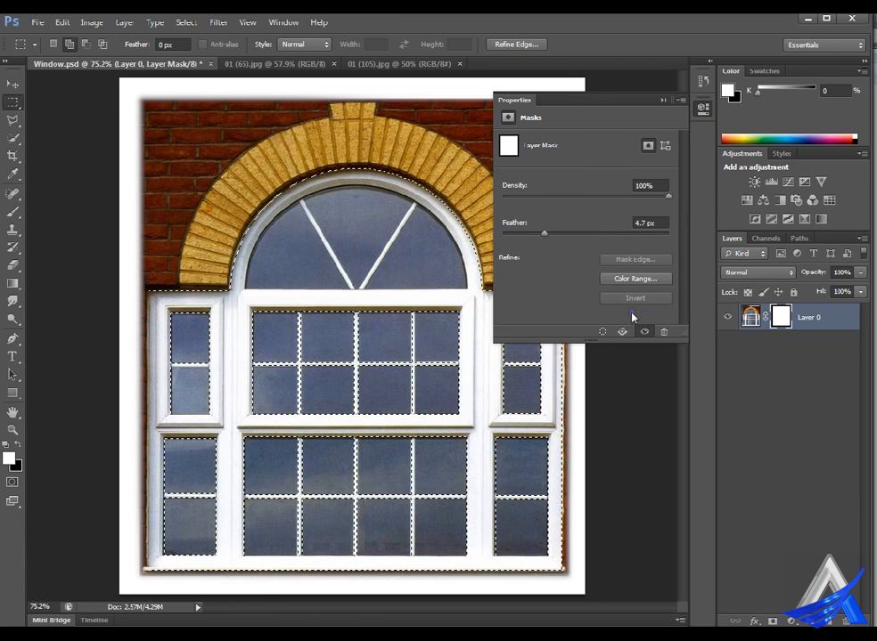
click(677, 400)
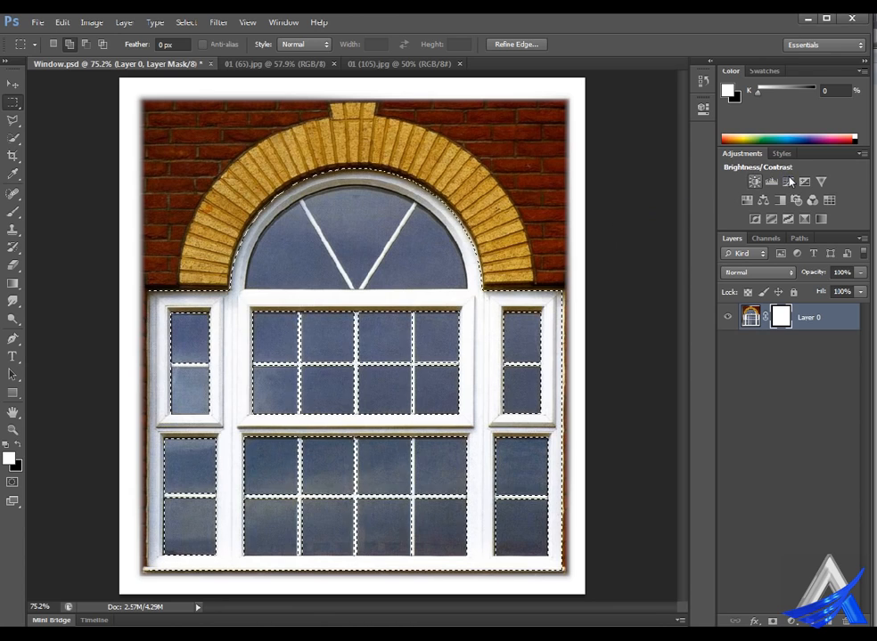
Add a Brightness/Contrast adjustment layer limited to the selected window frame and set its brightness to 79.
click(754, 181)
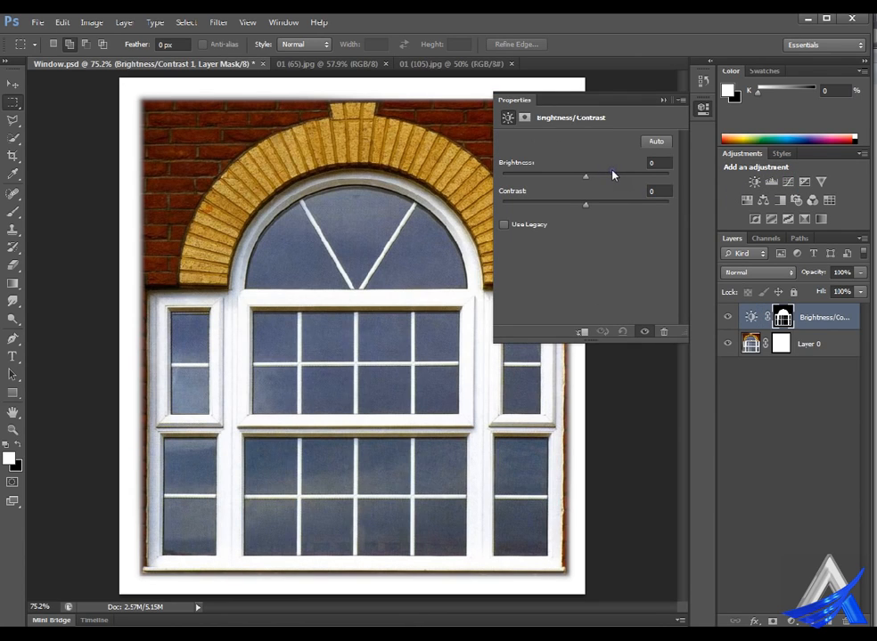
drag(612, 174, 656, 175)
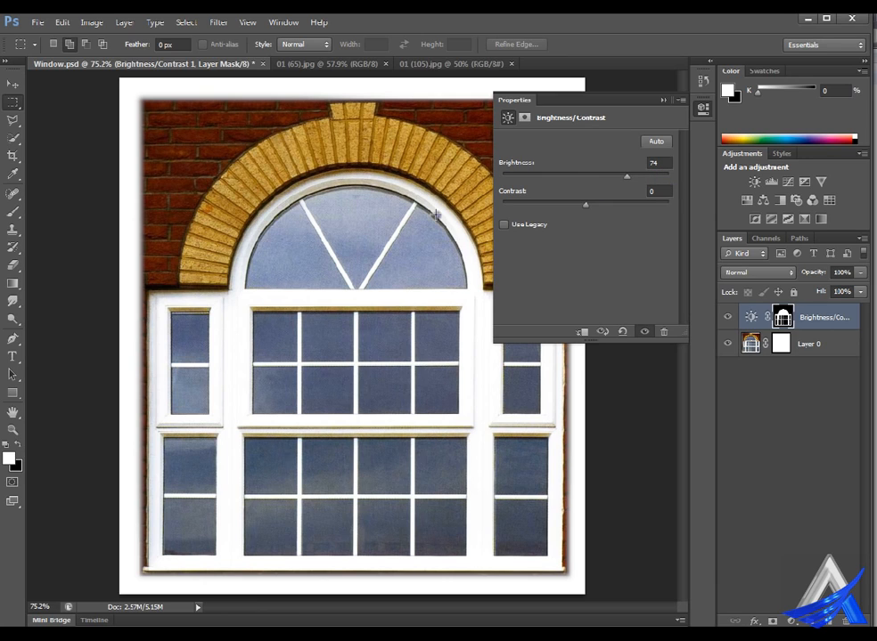
mouse_move(657, 174)
mouse_down()
mouse_move(689, 172)
mouse_move(657, 170)
mouse_up()
click(651, 432)
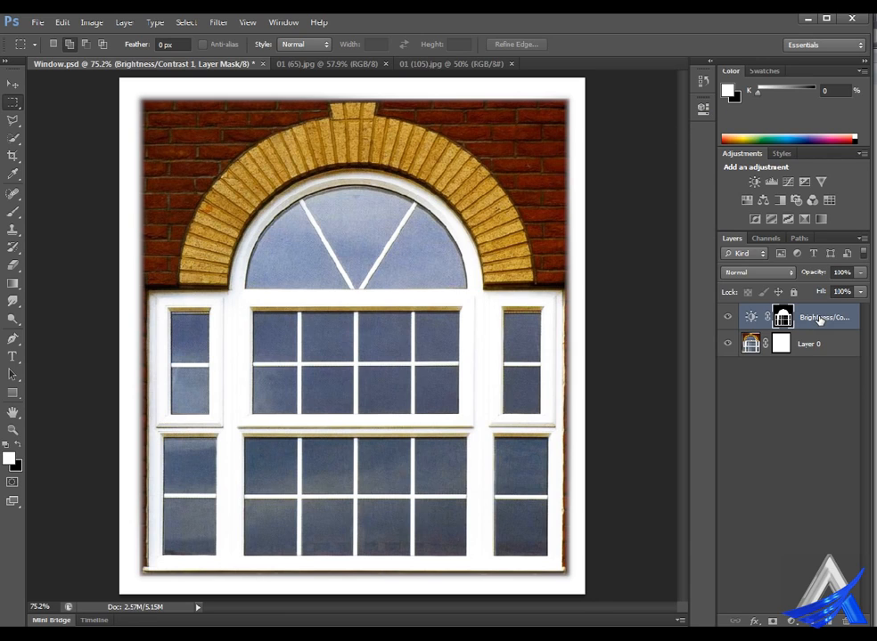
Target the Brightness/Contrast layer's mask and feather it by 4.0 px.
click(751, 317)
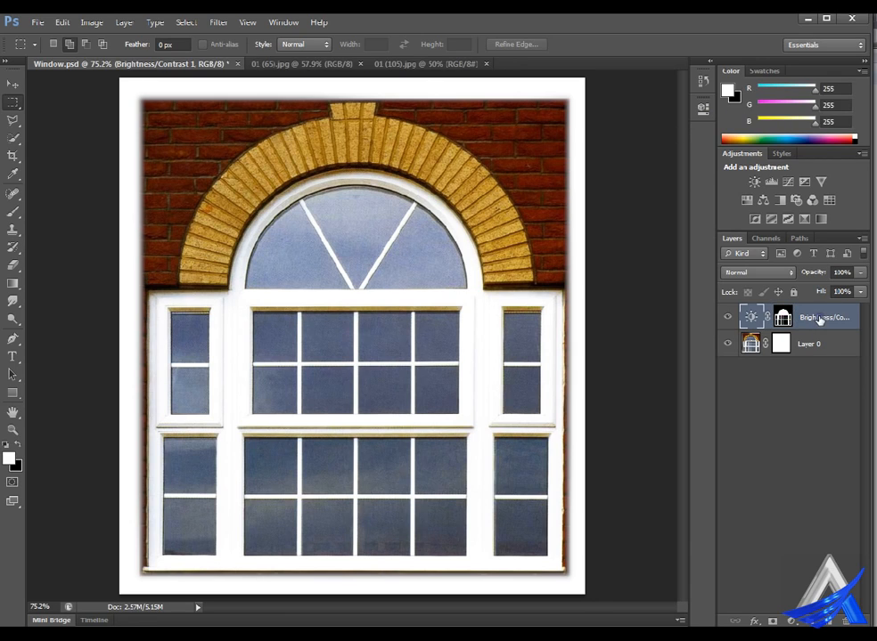
click(819, 319)
click(703, 109)
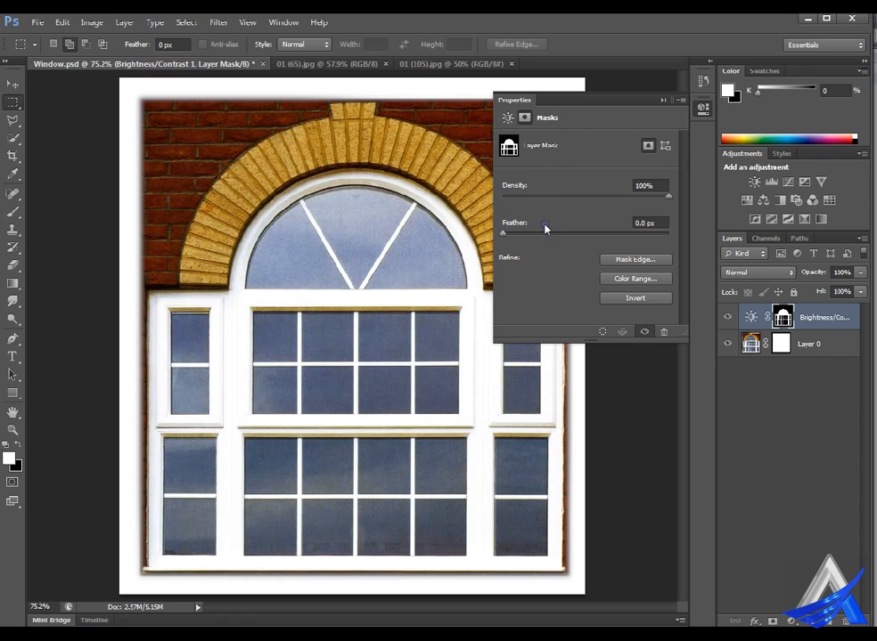
drag(531, 234, 563, 234)
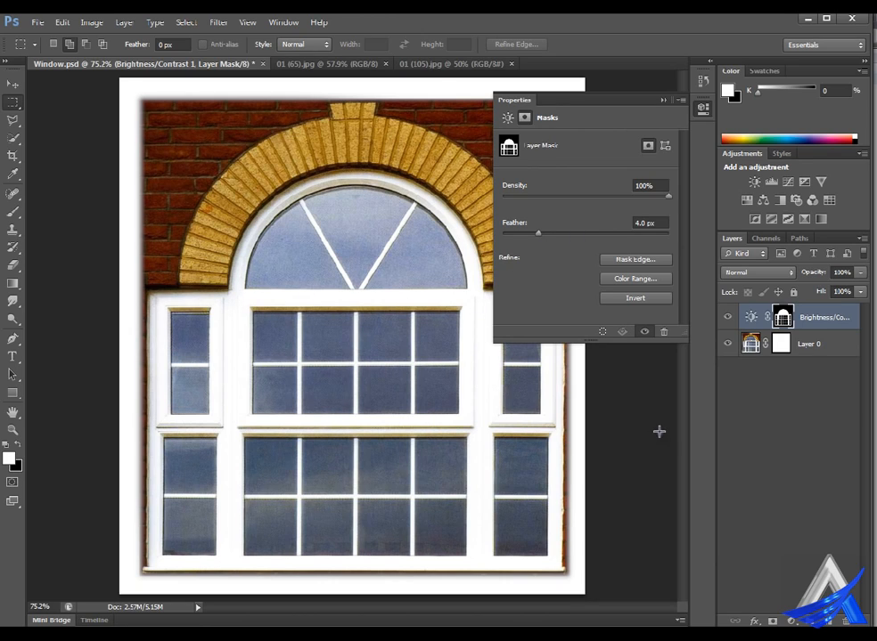
Review the adjustment layer's brightness and contrast settings alongside the density and feather settings of its mask.
click(507, 117)
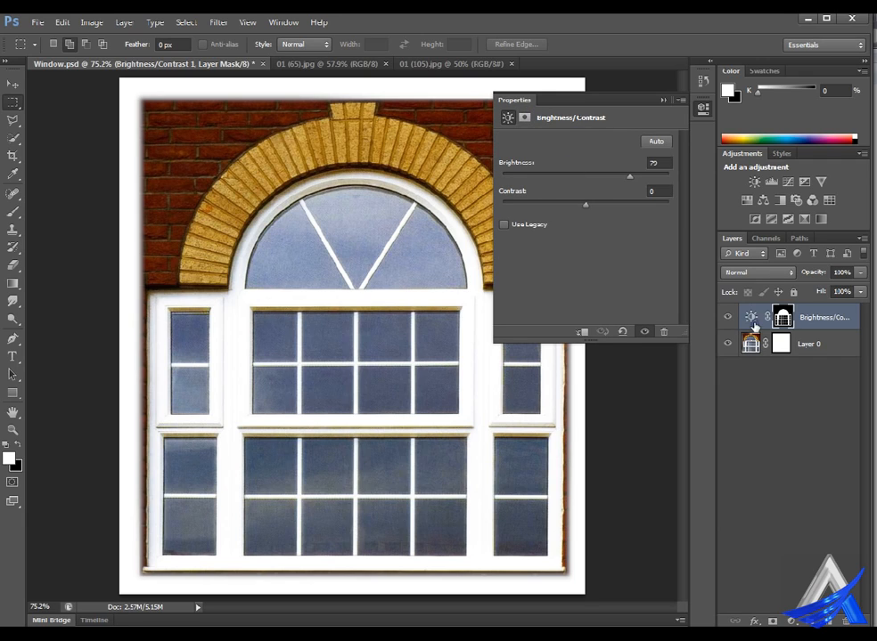
click(525, 117)
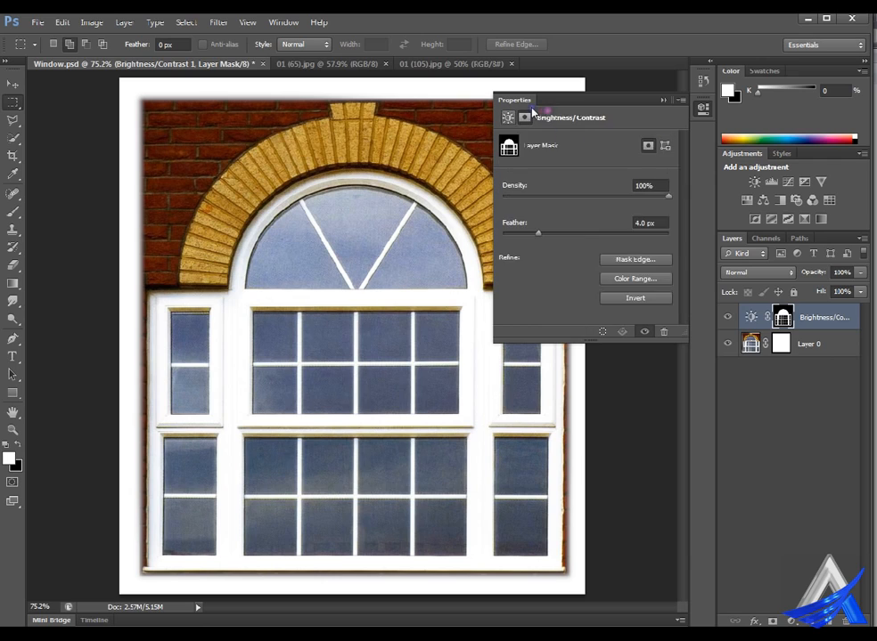
click(507, 116)
click(525, 116)
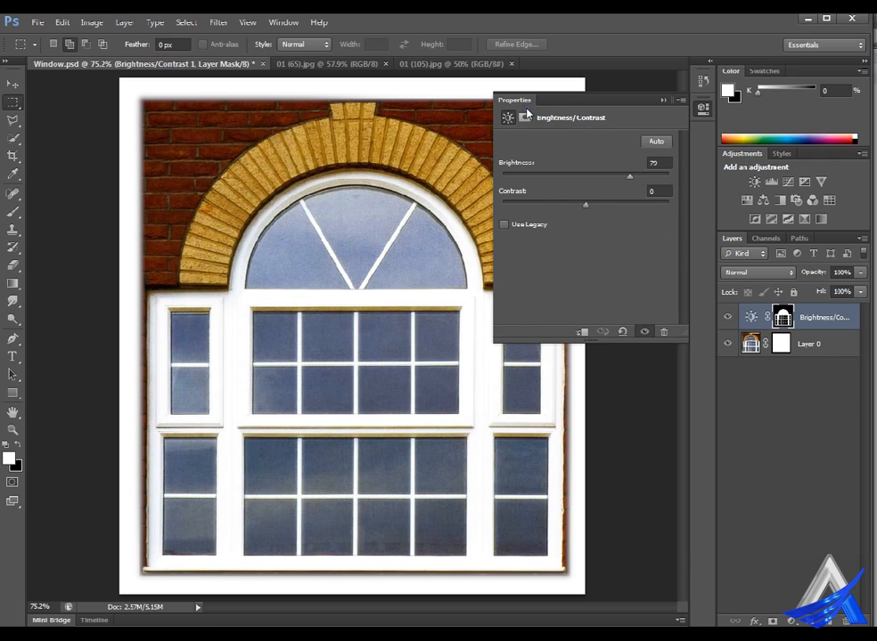
click(525, 117)
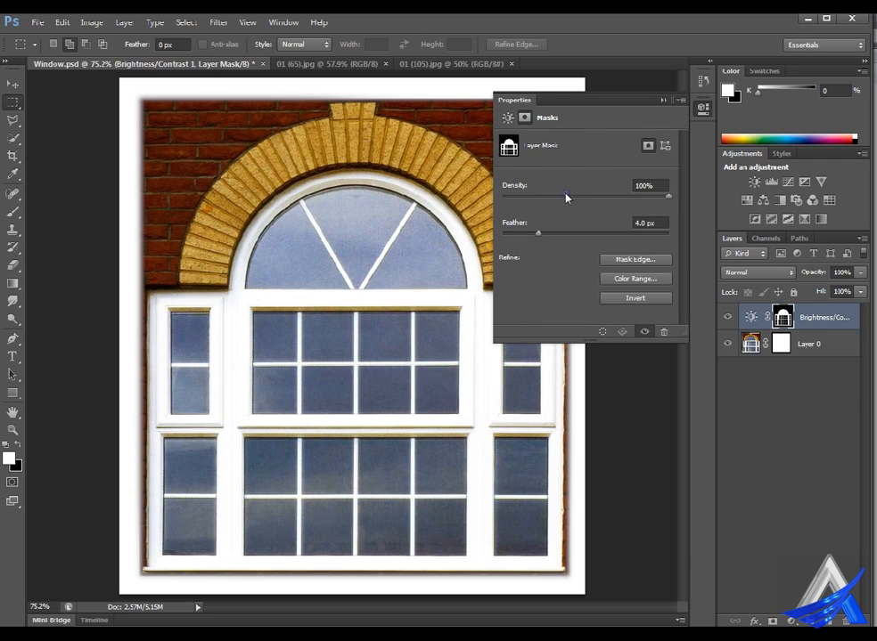
click(509, 118)
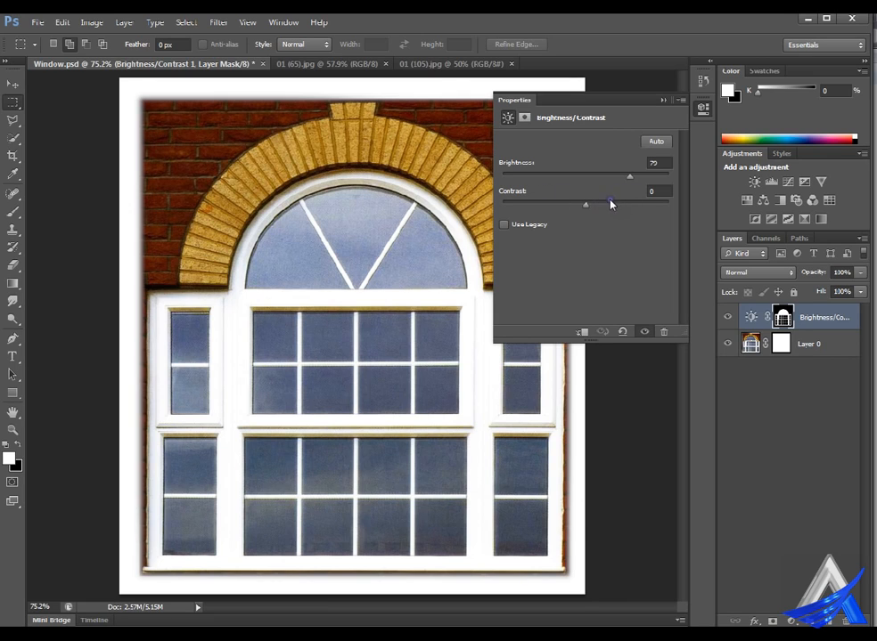
click(653, 414)
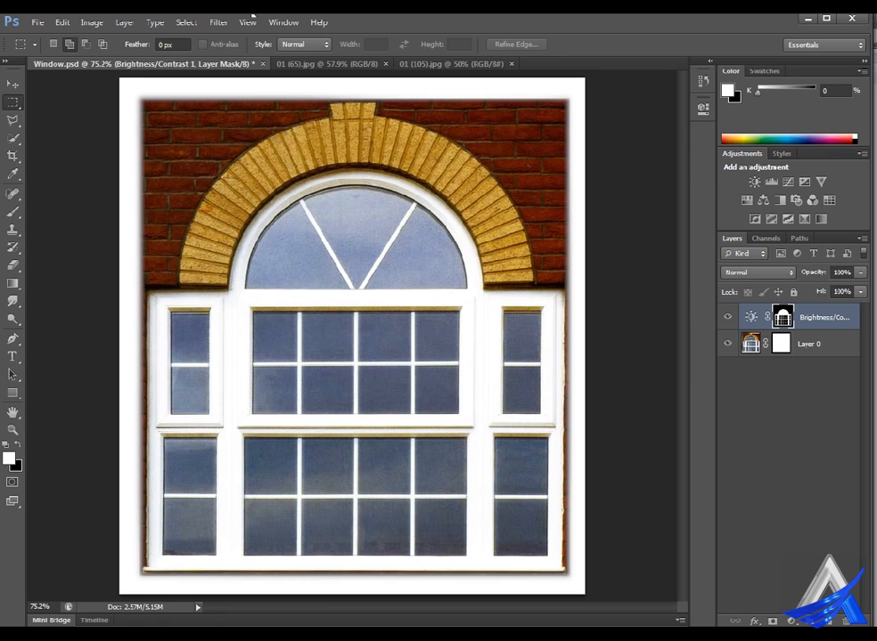
Switch to 01 (65).jpg and paint a new Quick Selection across the car's body, hood and roof.
click(331, 64)
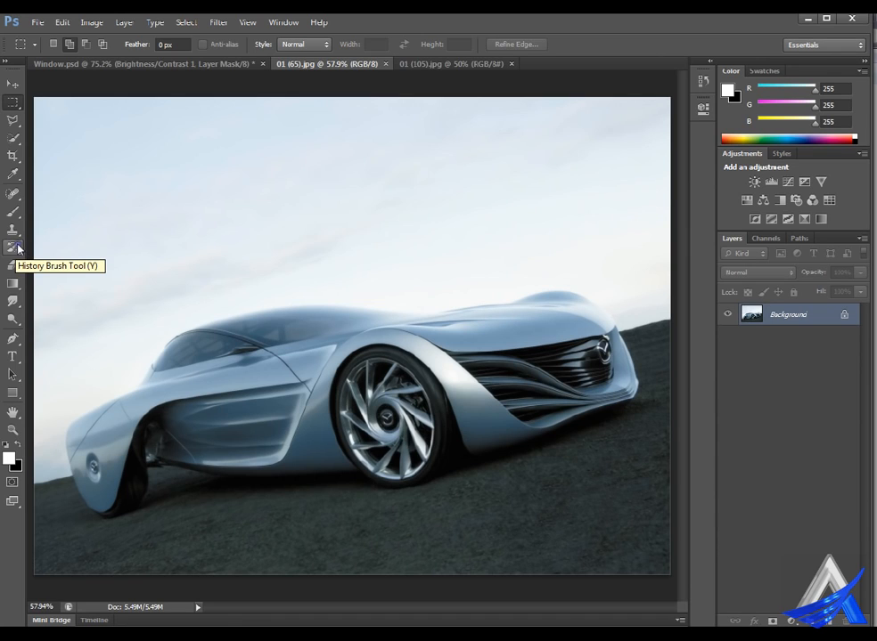
click(13, 137)
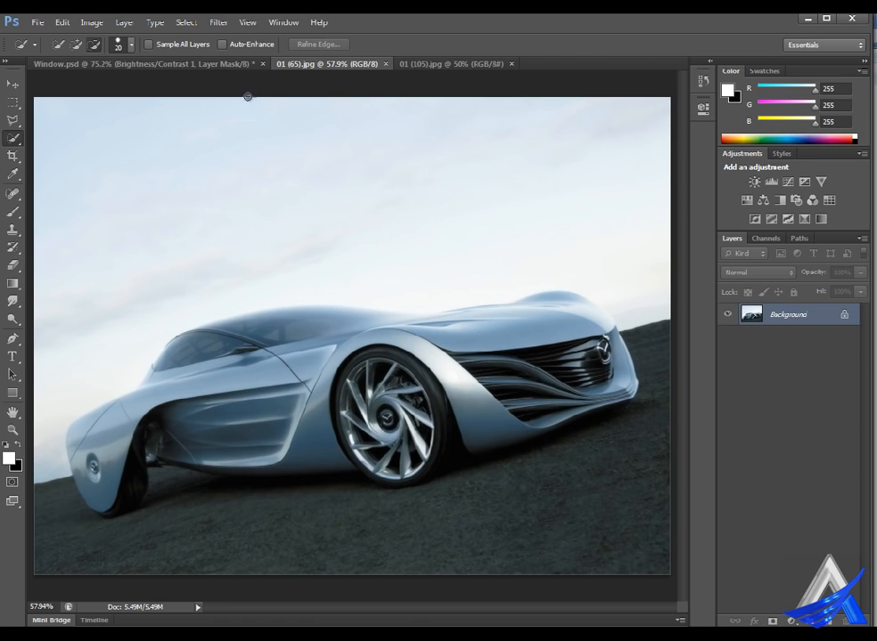
click(238, 64)
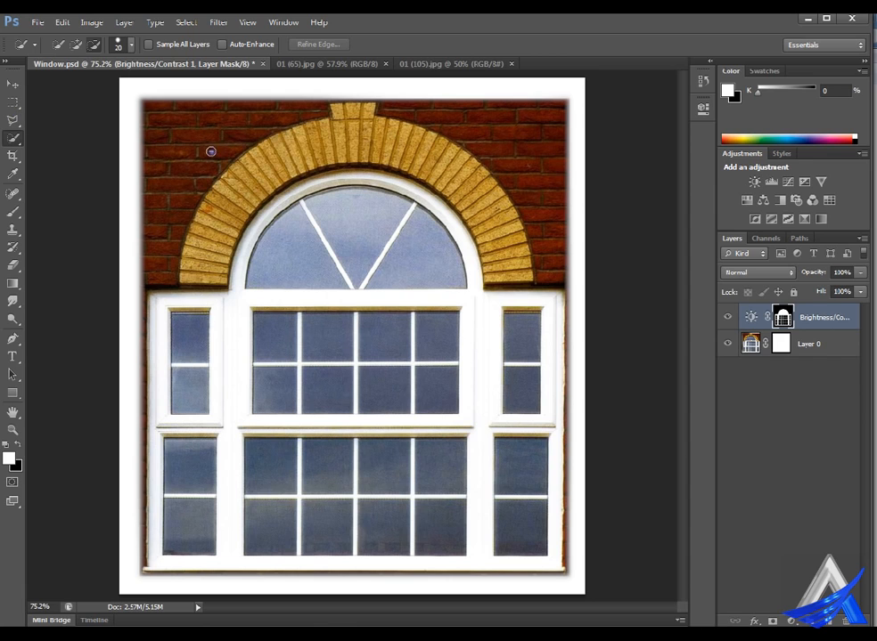
click(316, 63)
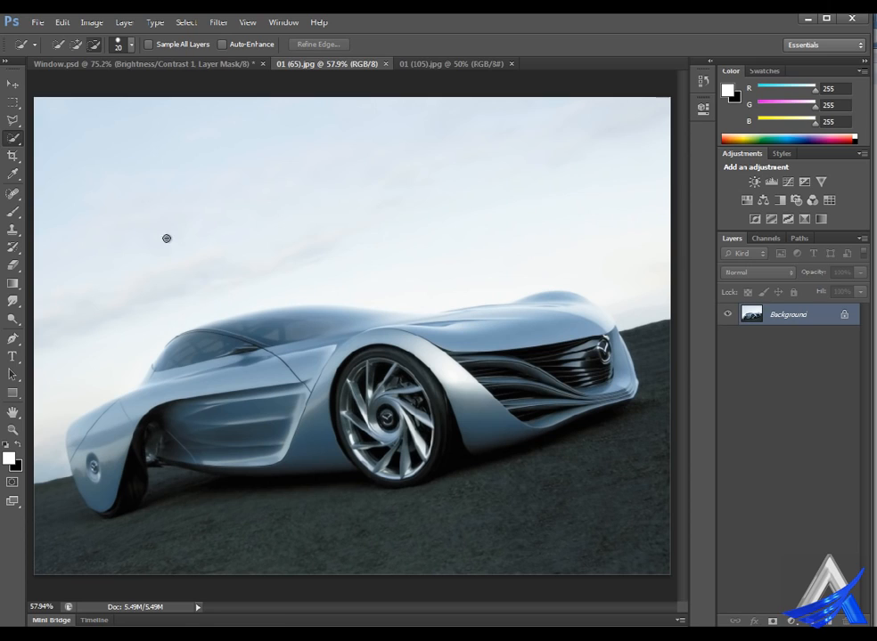
click(57, 45)
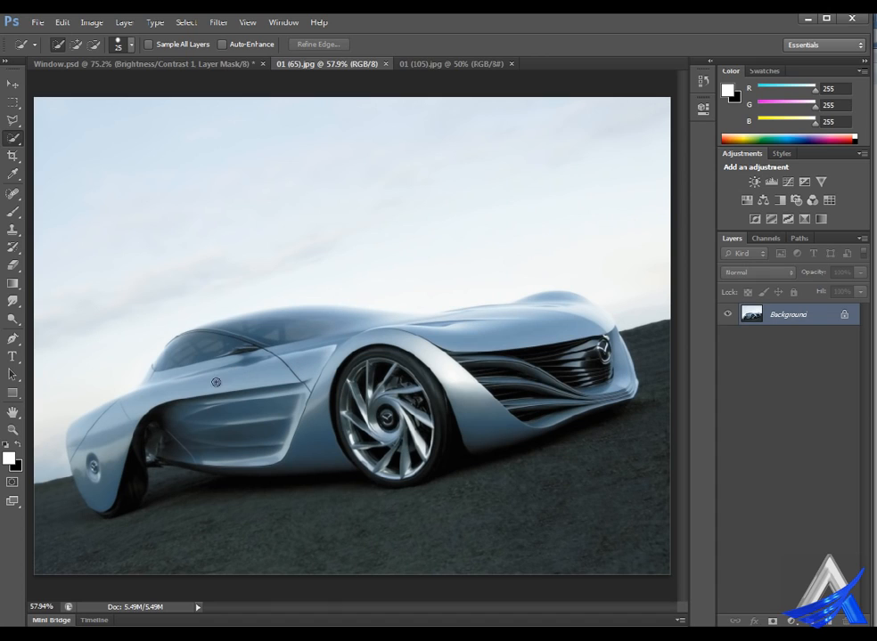
mouse_move(103, 425)
mouse_down()
mouse_move(89, 437)
mouse_move(80, 424)
mouse_move(92, 454)
mouse_move(80, 459)
mouse_move(117, 513)
mouse_move(108, 518)
mouse_move(133, 510)
mouse_move(146, 451)
mouse_move(157, 447)
mouse_move(281, 476)
mouse_move(229, 473)
mouse_move(199, 466)
mouse_move(308, 478)
mouse_move(359, 458)
mouse_move(487, 453)
mouse_move(563, 385)
mouse_move(590, 337)
mouse_move(583, 315)
mouse_move(593, 301)
mouse_move(636, 328)
mouse_up()
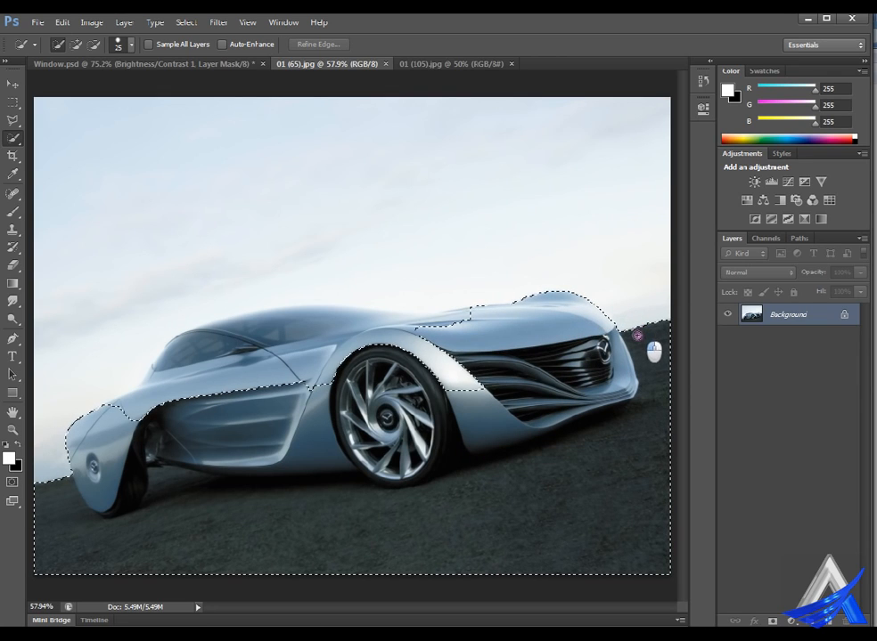
mouse_move(474, 320)
mouse_down()
mouse_move(413, 348)
mouse_move(451, 363)
mouse_move(421, 337)
mouse_move(430, 323)
mouse_move(466, 318)
mouse_move(281, 317)
mouse_move(190, 341)
mouse_up()
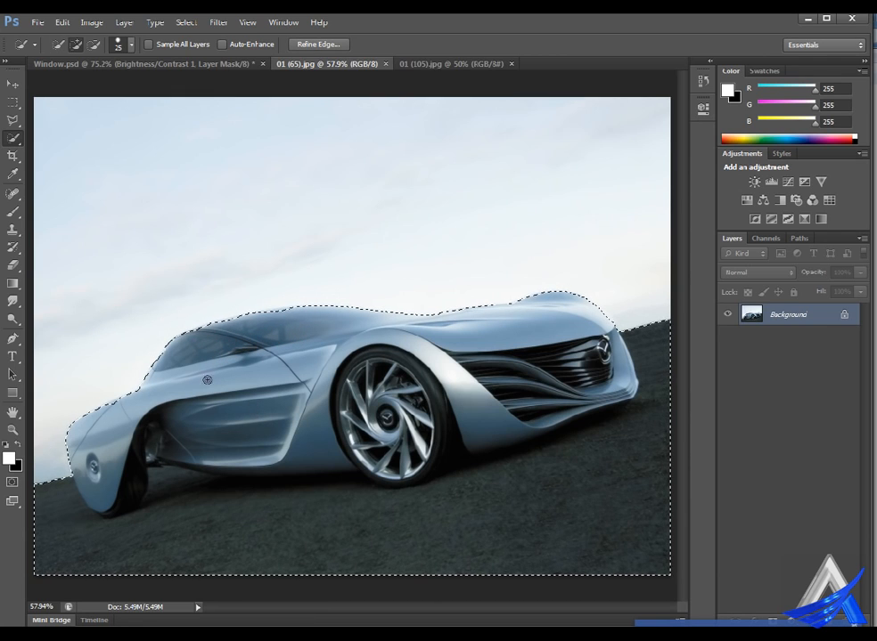
Subtract the ground around and beneath the car from the selection and restore the front tyre's lower edge.
click(94, 43)
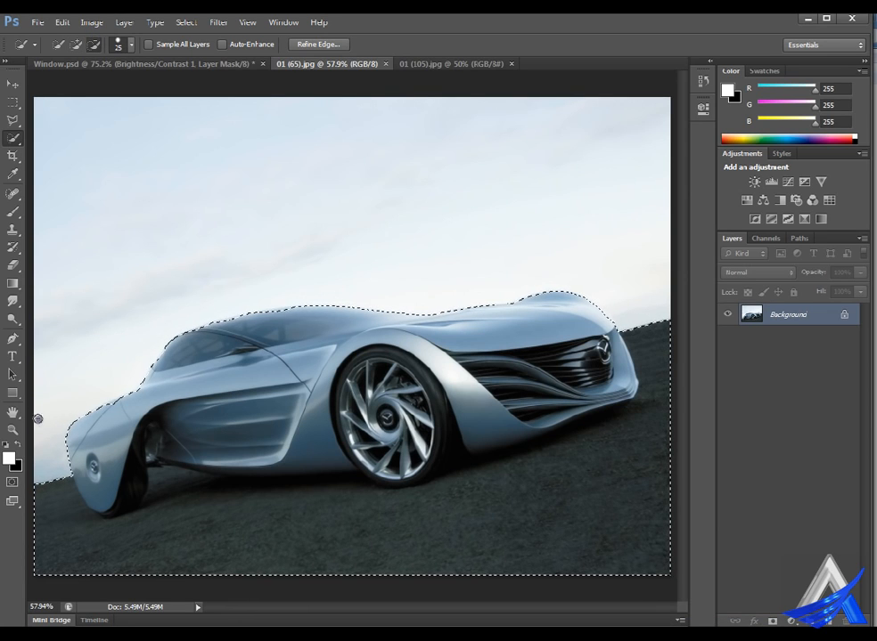
click(50, 457)
mouse_move(61, 484)
mouse_down()
mouse_move(87, 535)
mouse_move(114, 547)
mouse_move(311, 556)
mouse_move(447, 557)
mouse_move(532, 539)
mouse_move(605, 505)
mouse_up()
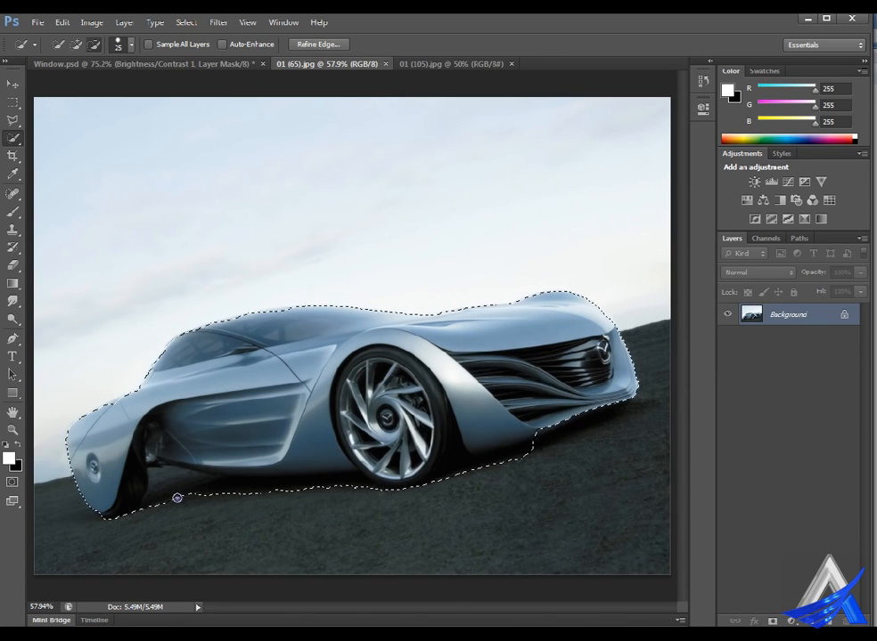
click(185, 517)
mouse_move(185, 518)
mouse_down()
mouse_move(184, 503)
mouse_move(298, 501)
mouse_move(274, 496)
mouse_move(307, 493)
mouse_move(429, 499)
mouse_move(480, 488)
mouse_move(497, 473)
mouse_move(495, 481)
mouse_up()
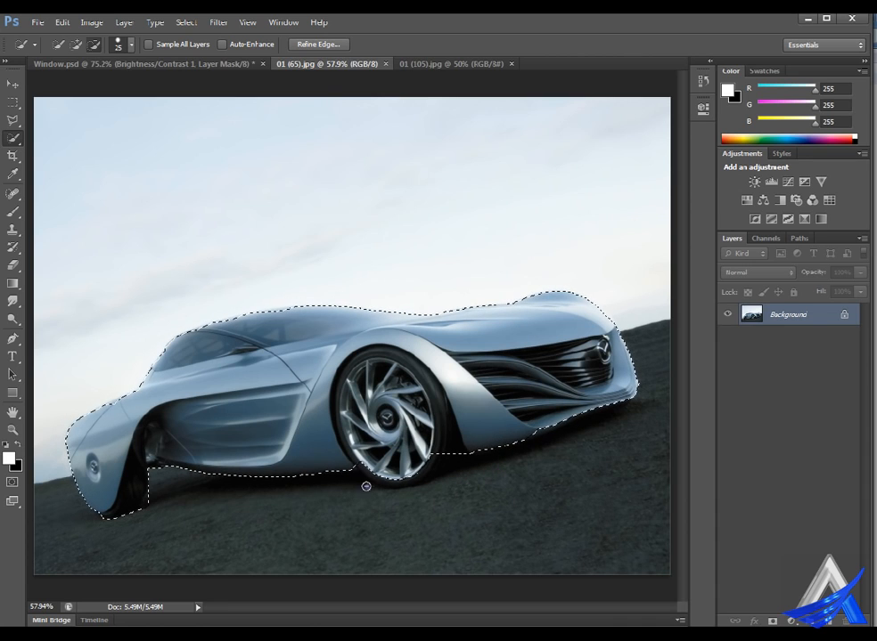
click(80, 39)
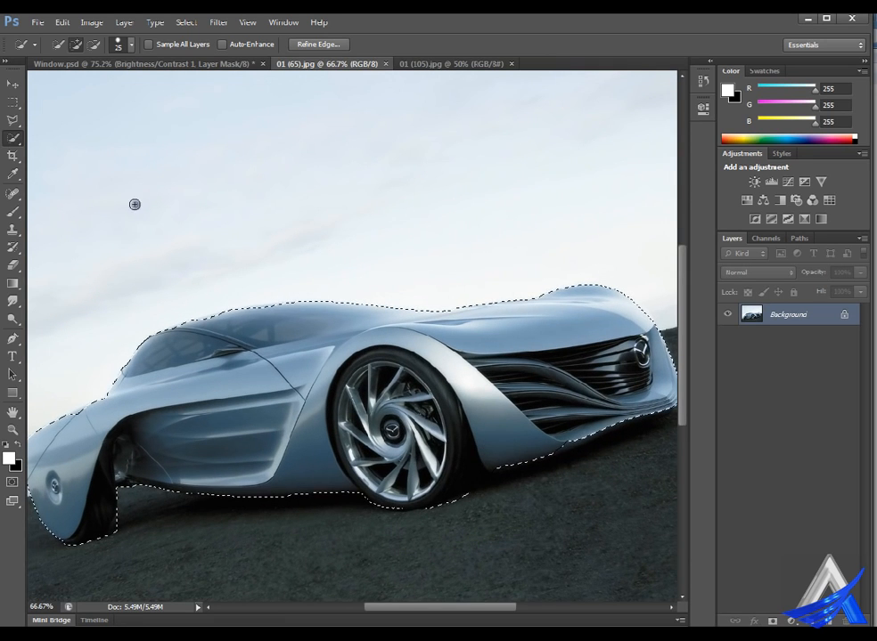
click(94, 44)
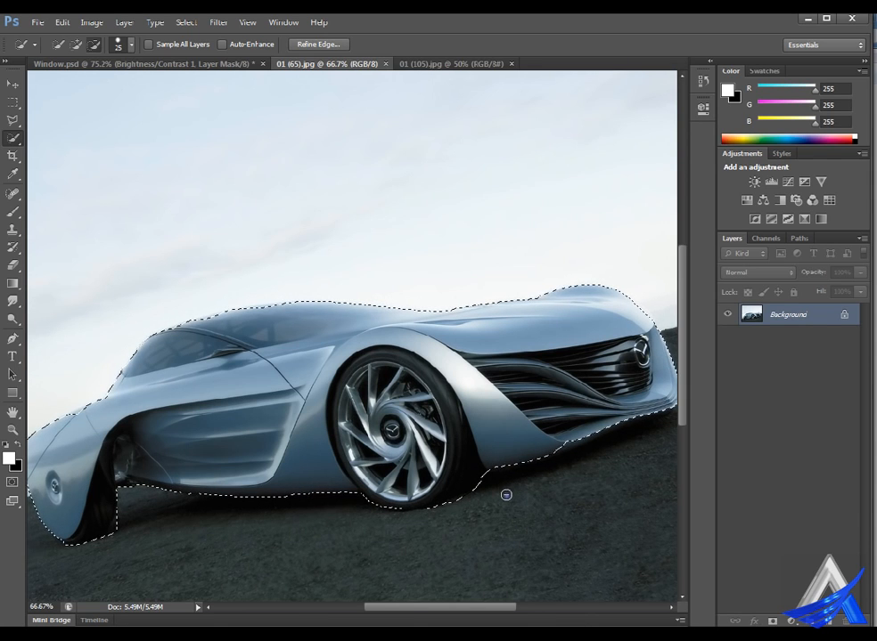
Try to reshape the selection beside the front tyre with the lasso tools, and undo the stray outline.
click(13, 120)
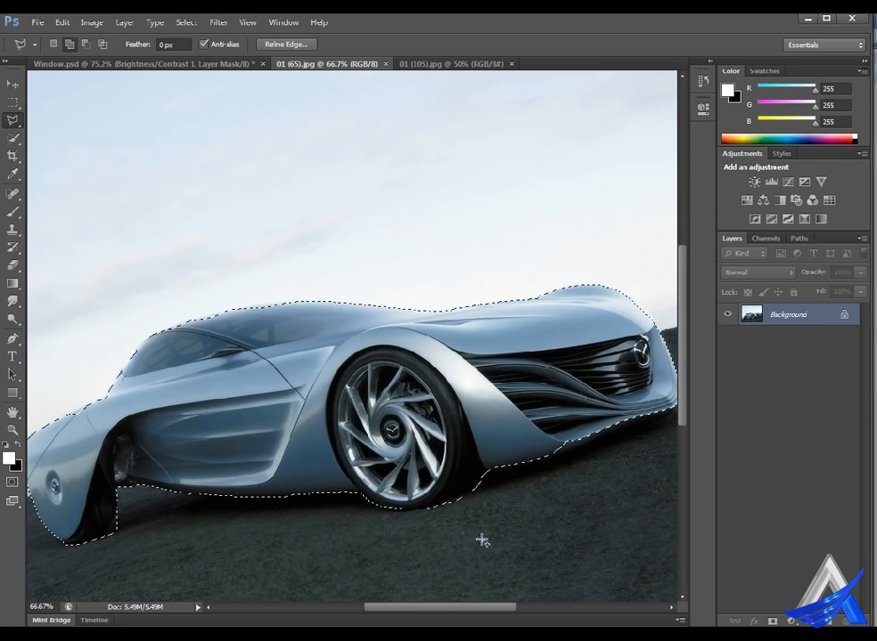
click(490, 516)
mouse_move(491, 517)
mouse_down()
mouse_move(502, 479)
mouse_move(526, 484)
mouse_up()
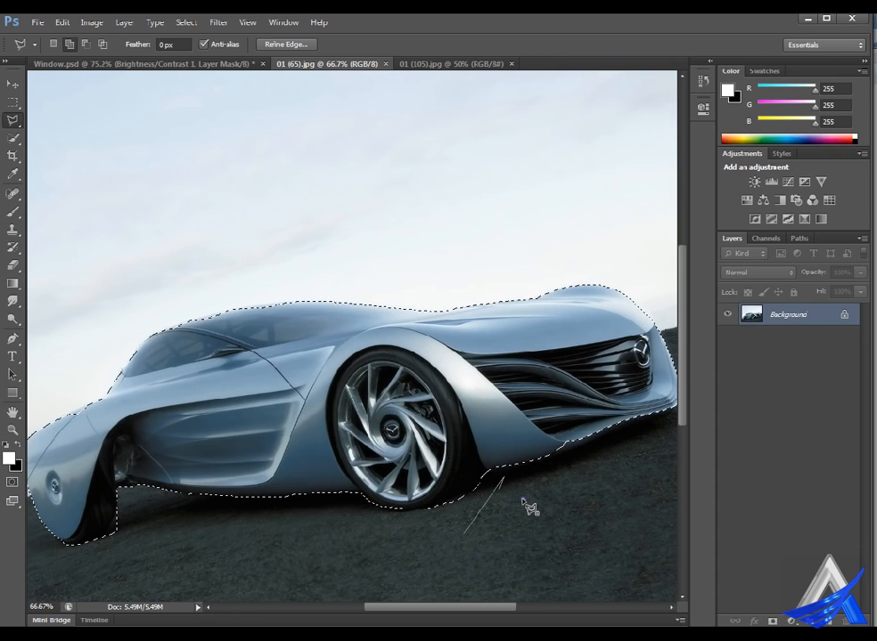
click(512, 557)
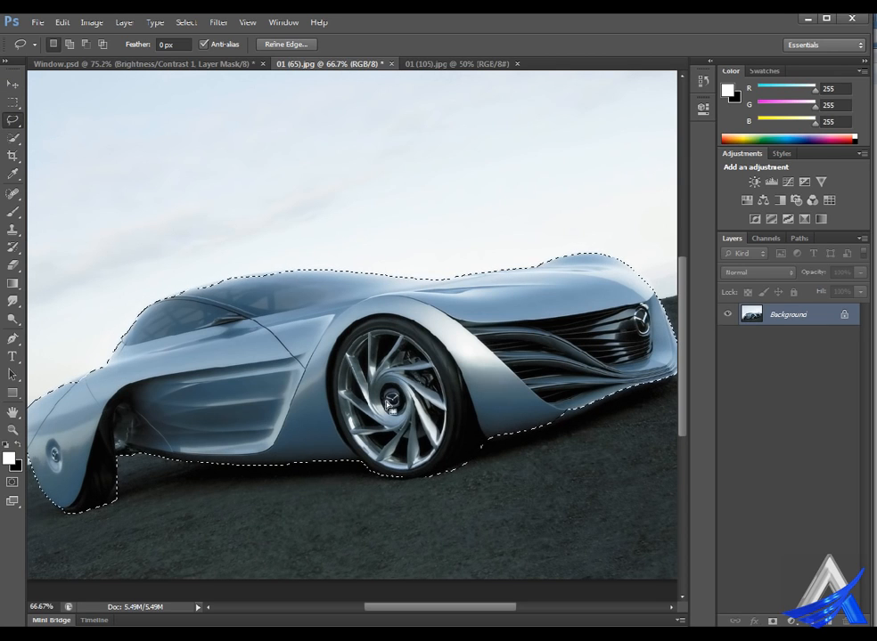
key(shift)
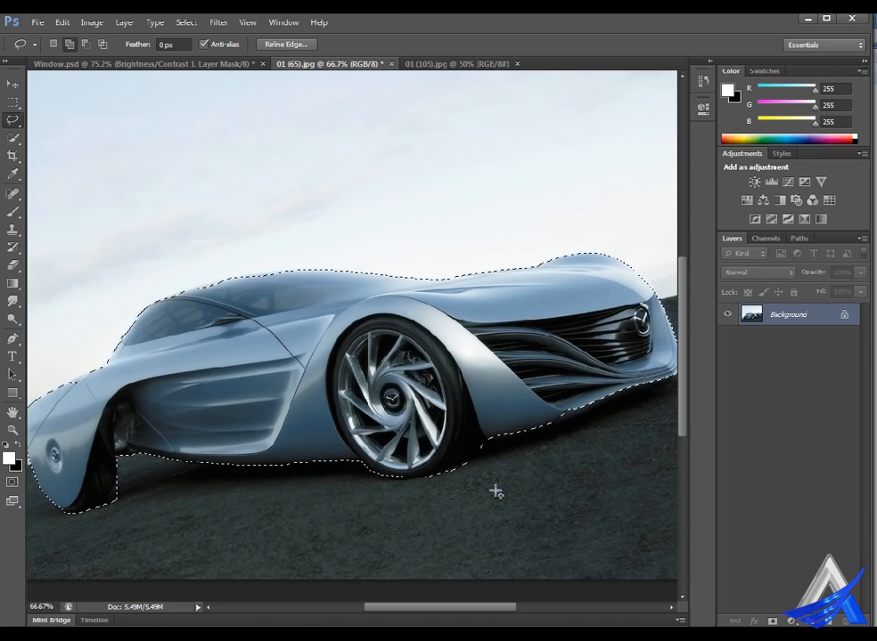
drag(497, 489, 500, 457)
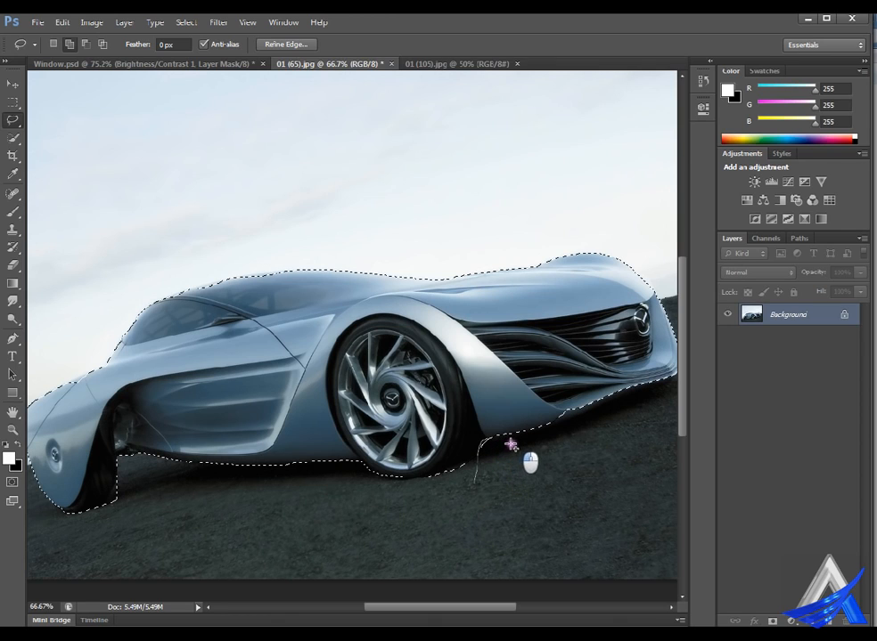
drag(510, 445, 608, 453)
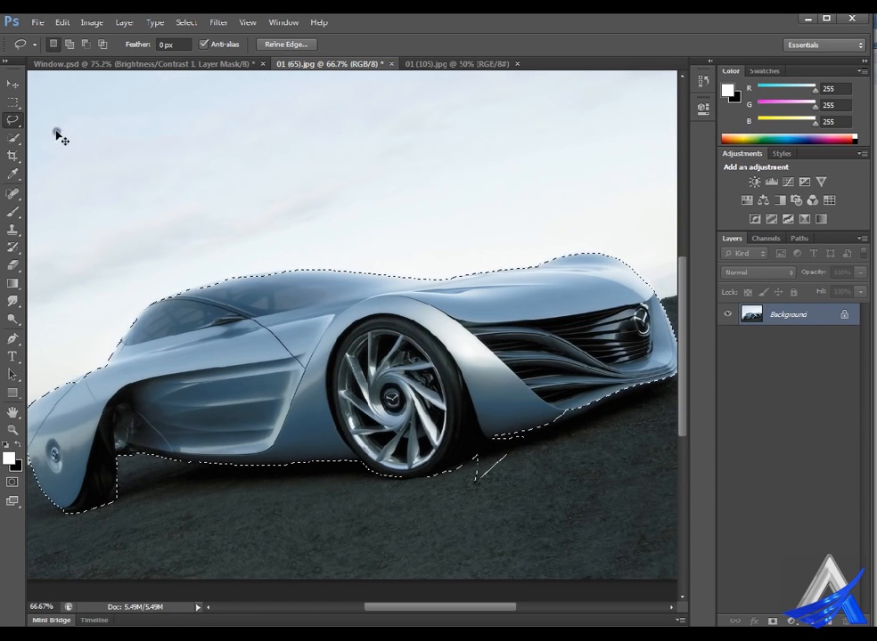
click(68, 22)
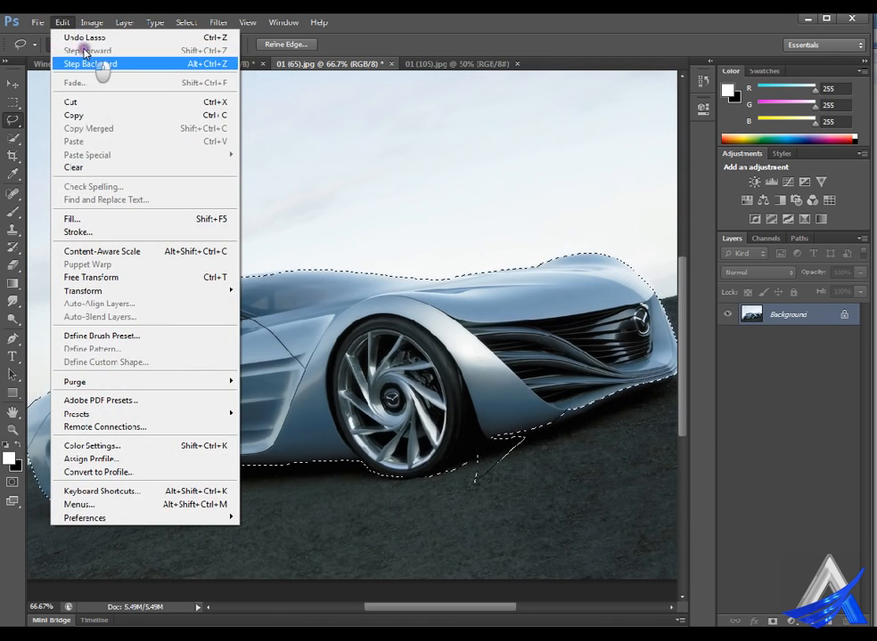
click(90, 63)
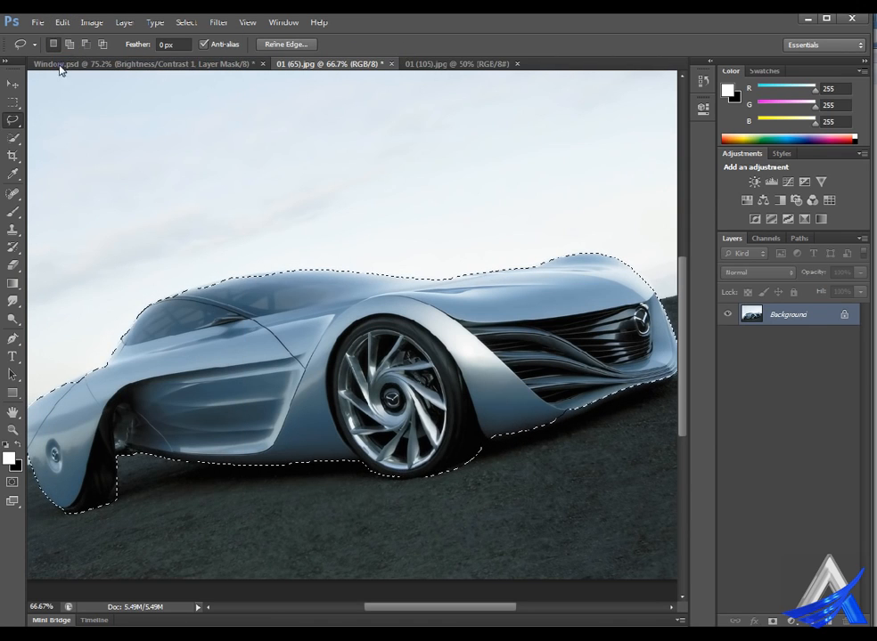
Trim the selection beside the front tyre and behind the rear wheel with the Lasso in subtract mode.
click(86, 43)
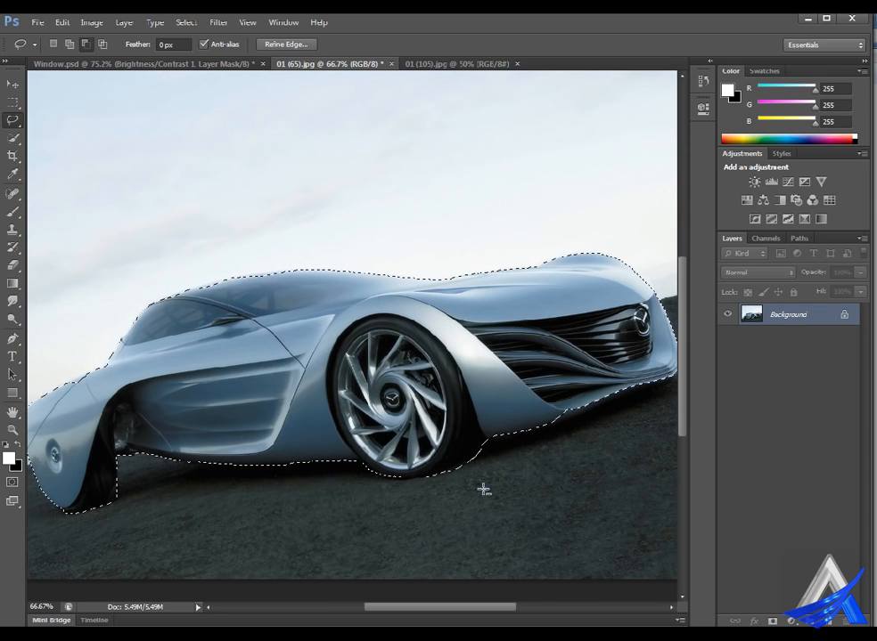
drag(483, 489, 502, 456)
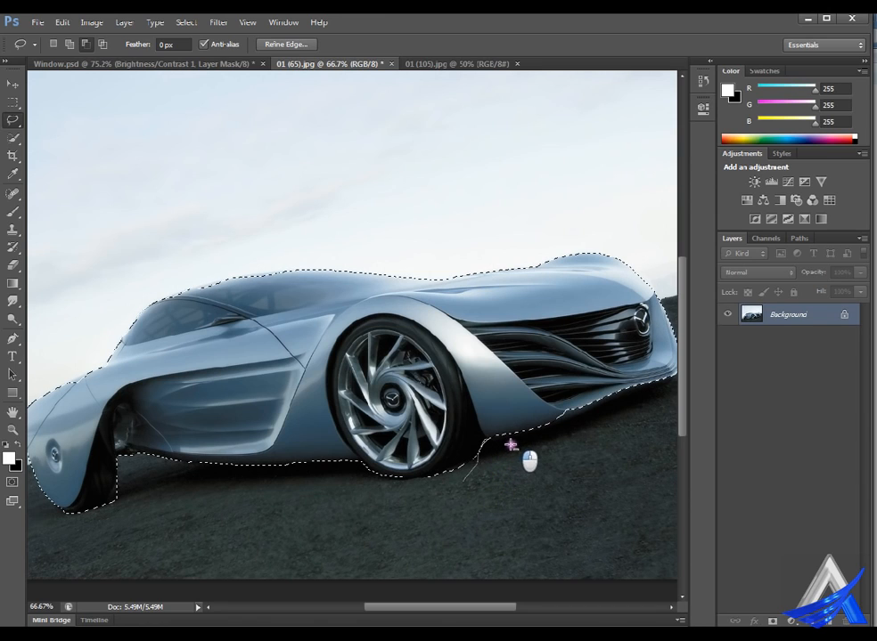
drag(510, 444, 520, 444)
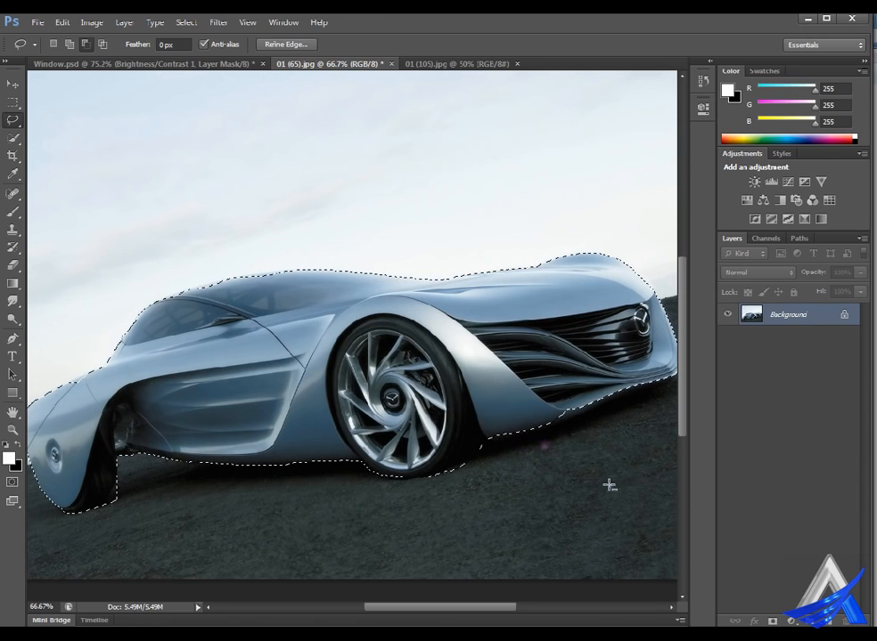
mouse_move(501, 472)
mouse_down()
mouse_move(499, 456)
mouse_move(532, 447)
mouse_up()
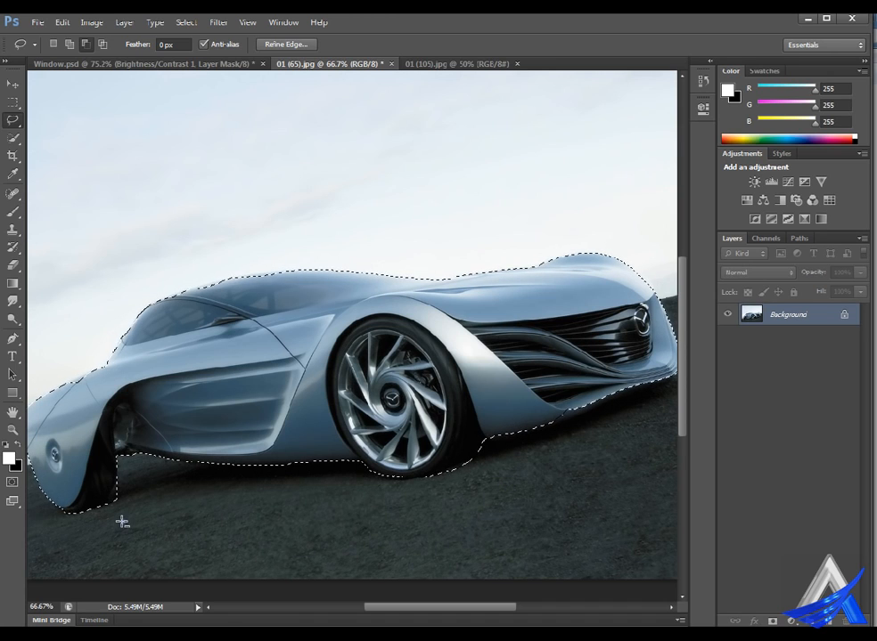
drag(118, 519, 129, 497)
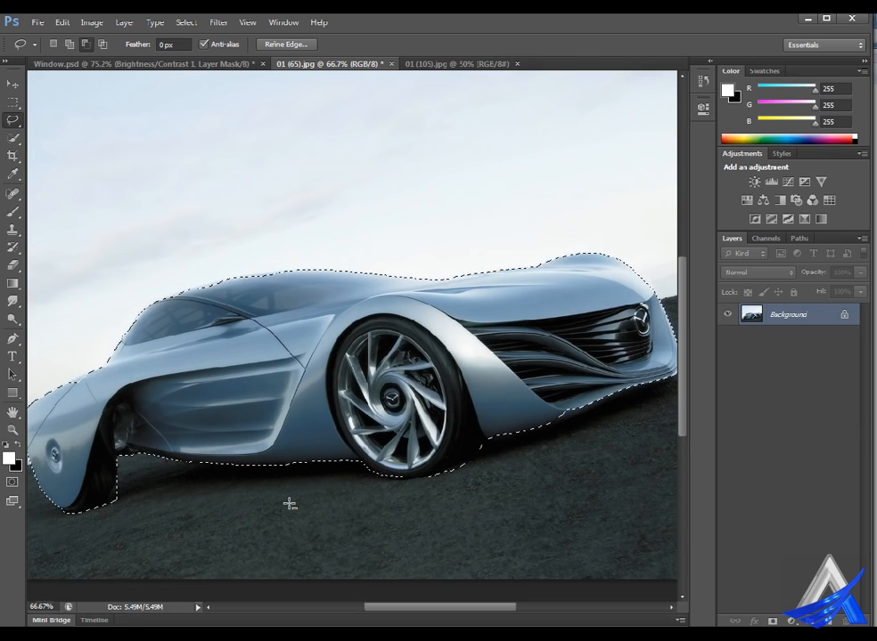
key(Tab)
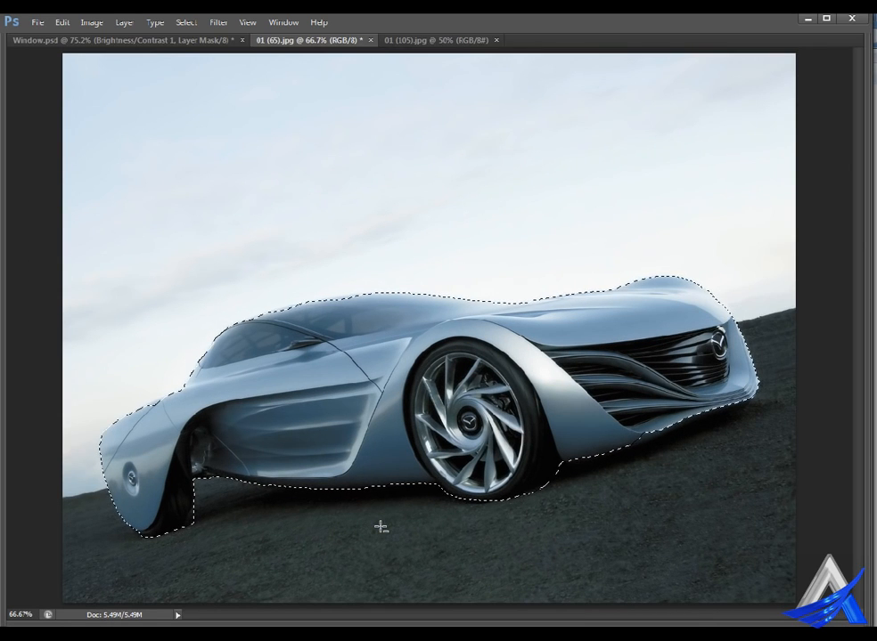
key(Tab)
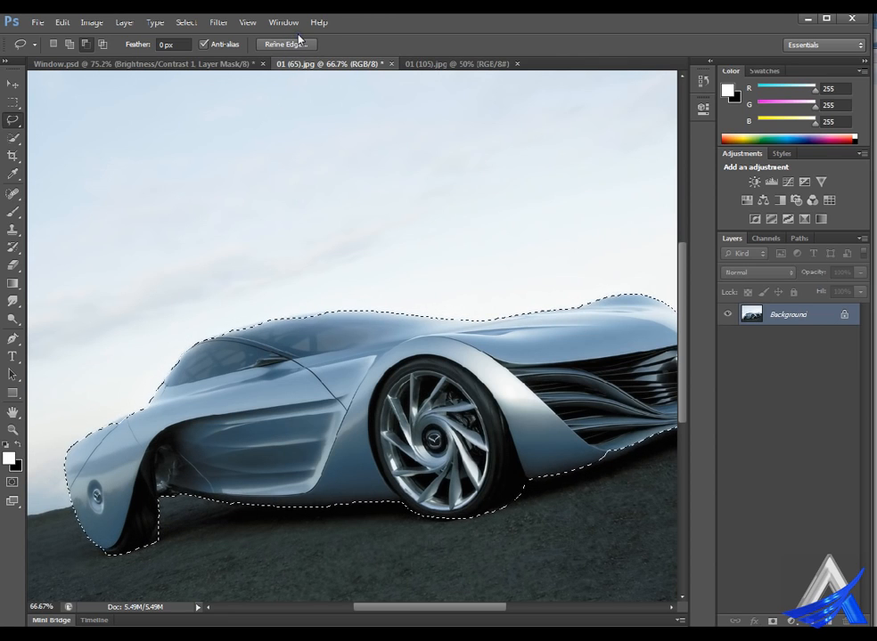
Refine the edge of the car selection with smooth 45, feather 0.9 px, contrast 24% and shift edge +21%, output to a selection.
click(202, 20)
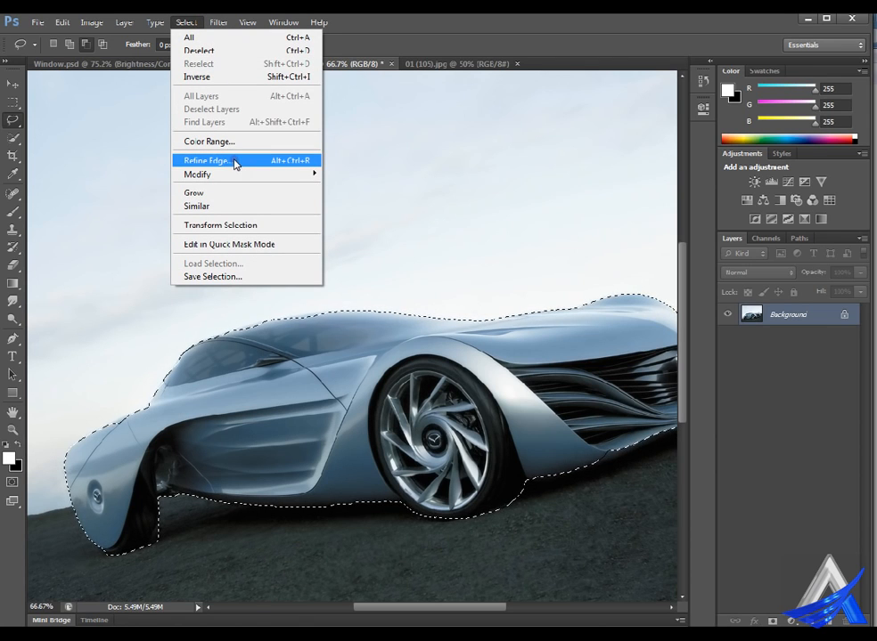
click(294, 161)
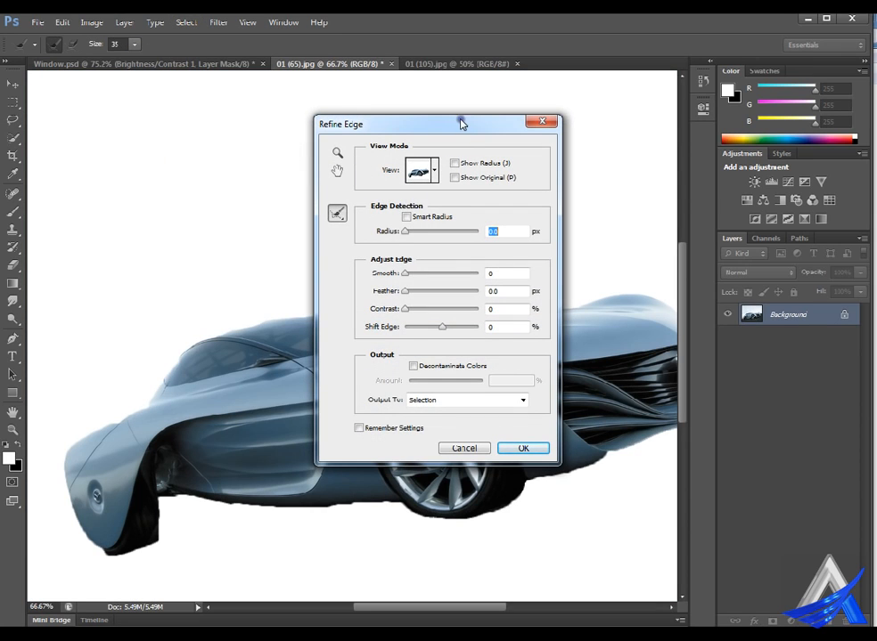
drag(461, 123, 305, 120)
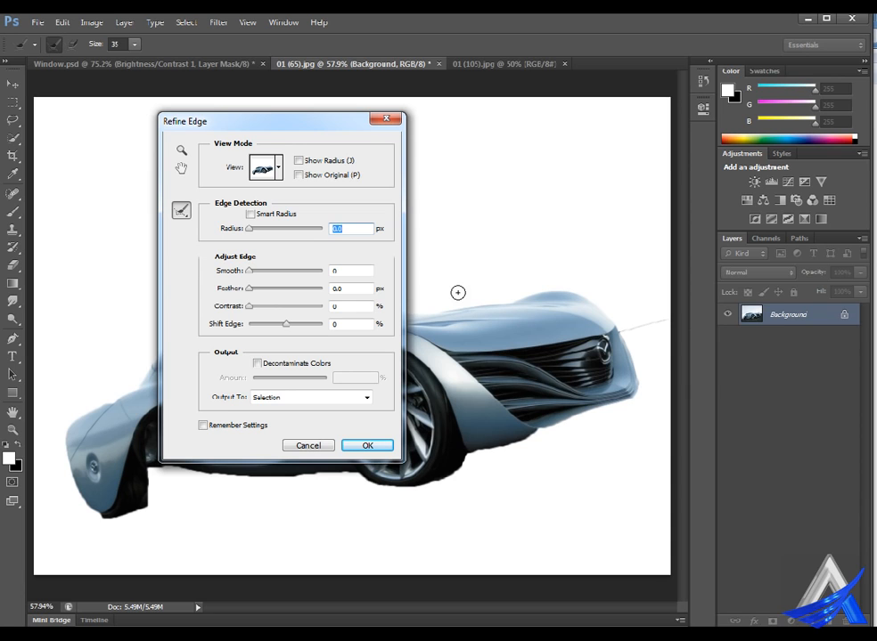
drag(332, 121, 315, 167)
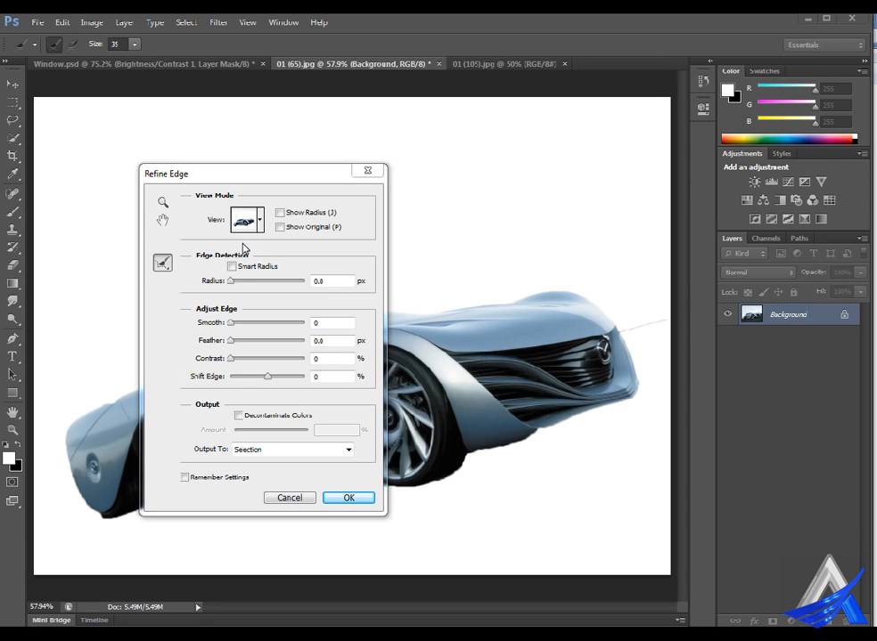
click(373, 50)
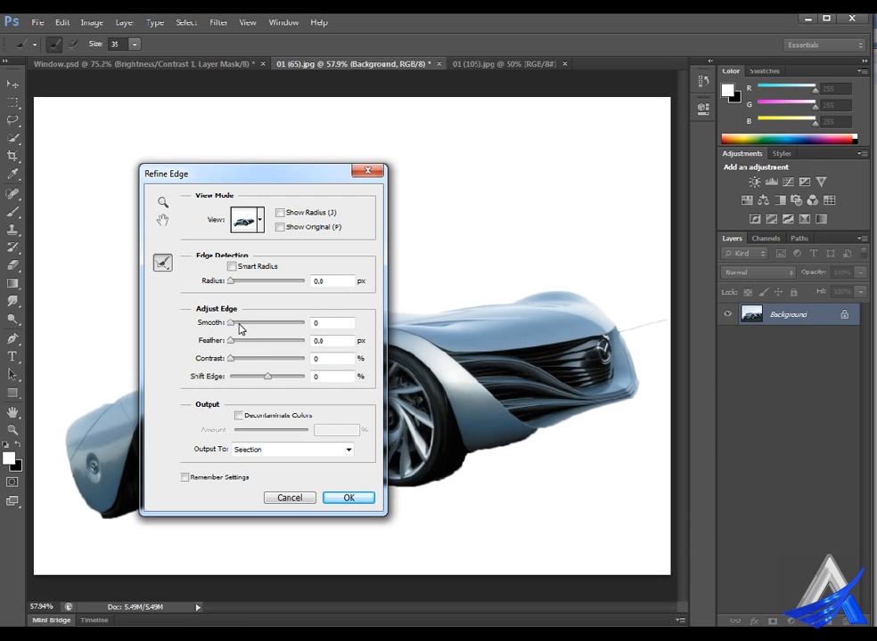
drag(239, 329, 276, 328)
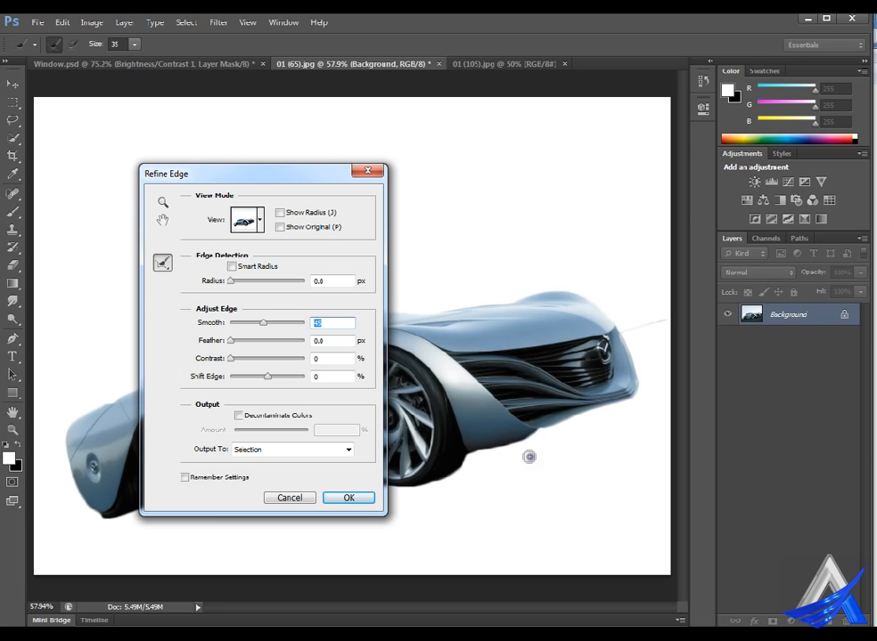
drag(240, 346, 287, 385)
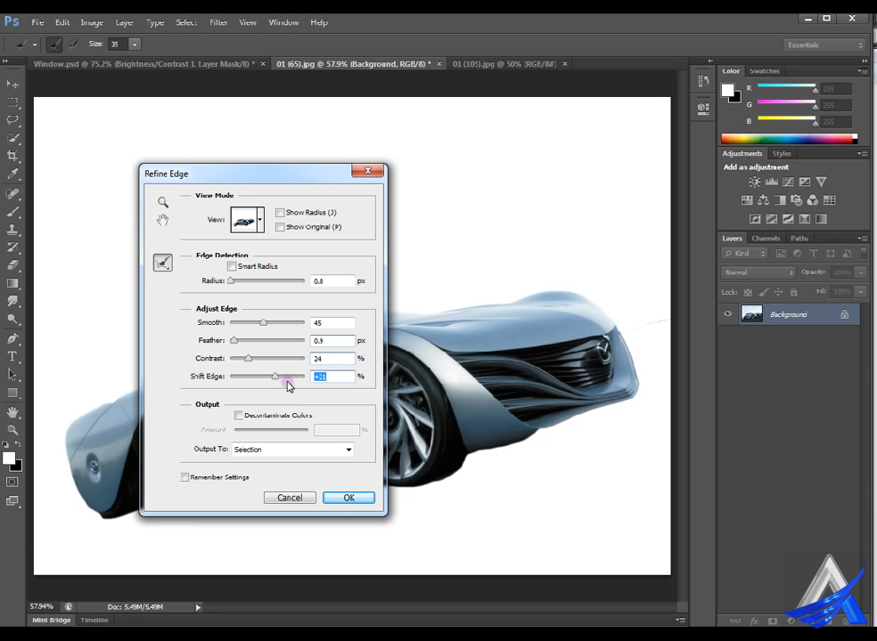
click(347, 497)
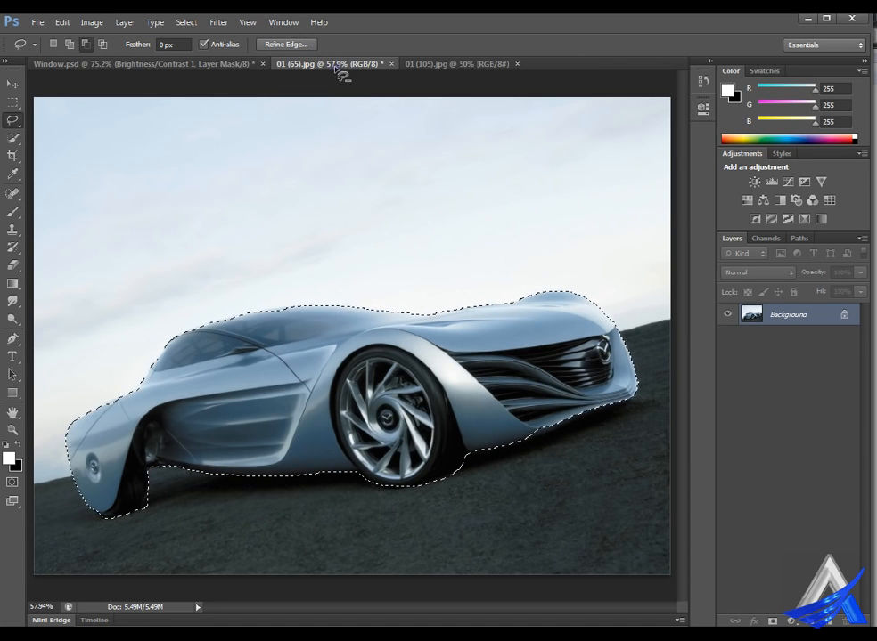
Compare the lion picture in 01 (105).jpg with the selected car in 01 (65).jpg.
click(454, 61)
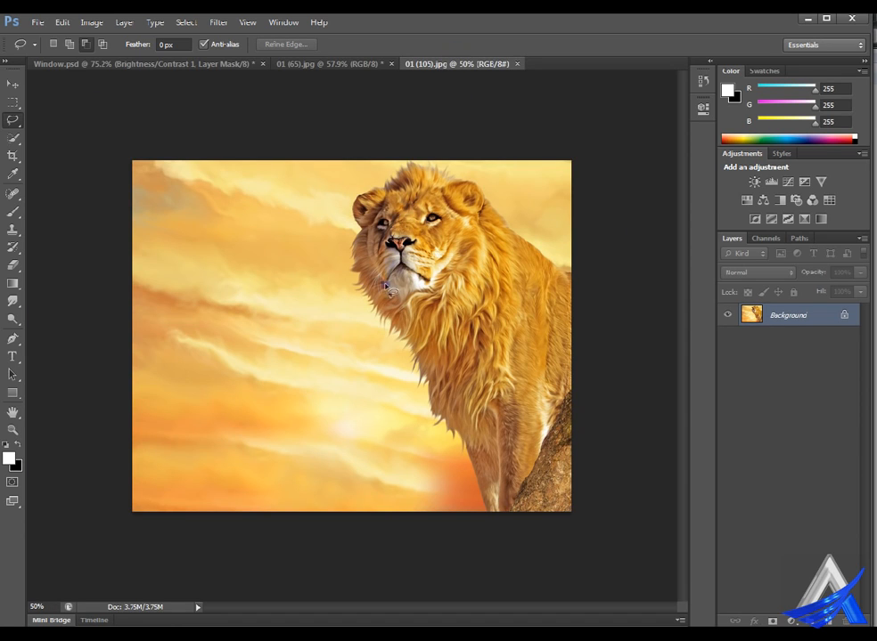
click(351, 64)
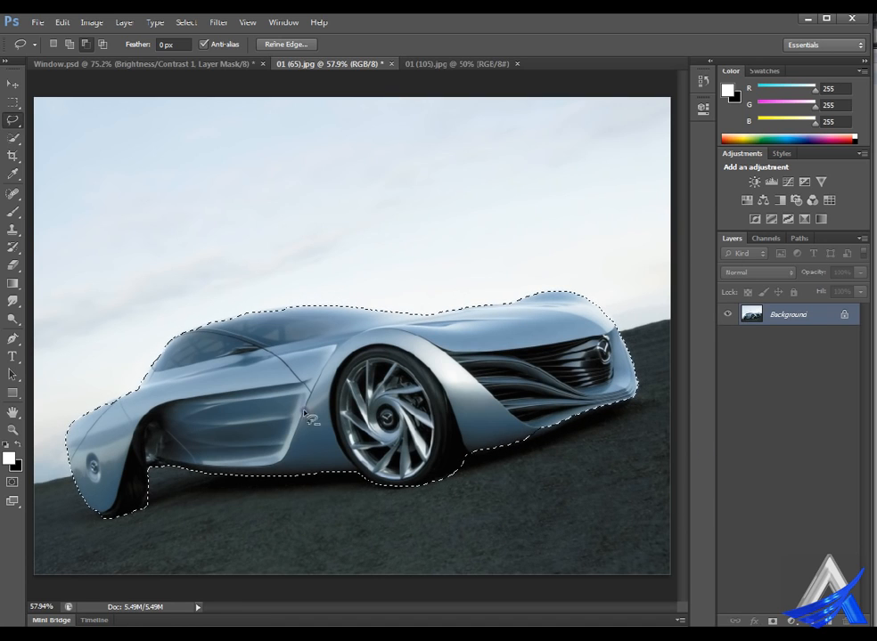
click(457, 64)
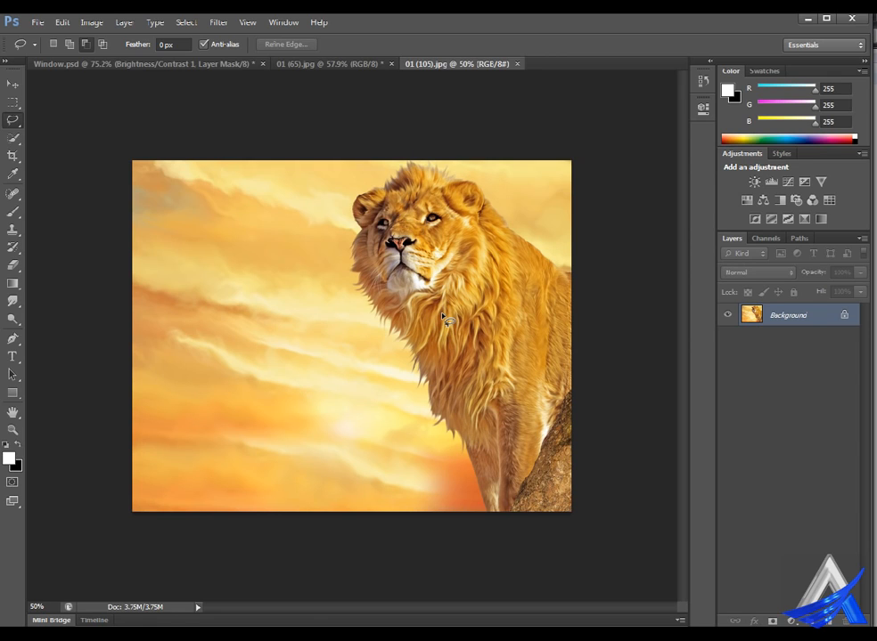
click(378, 63)
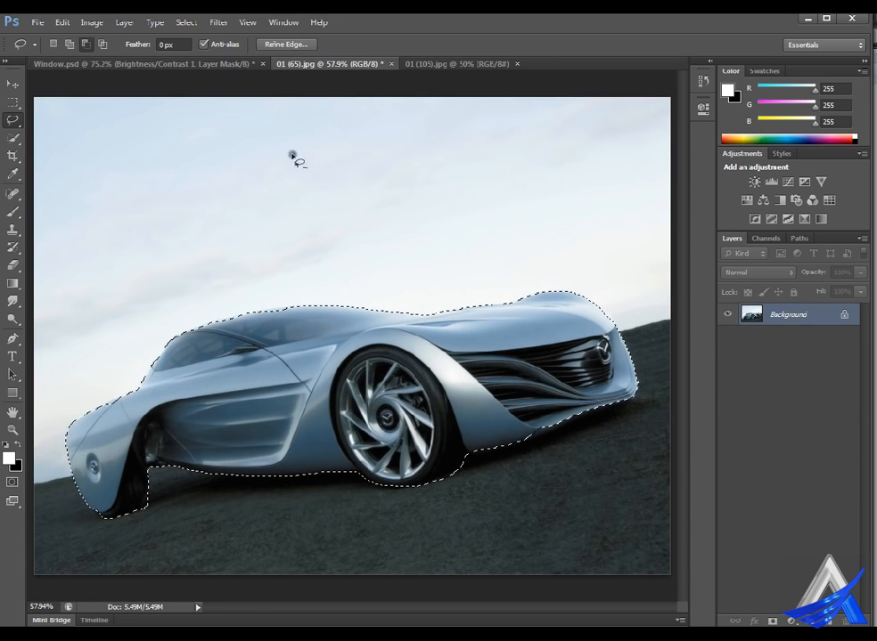